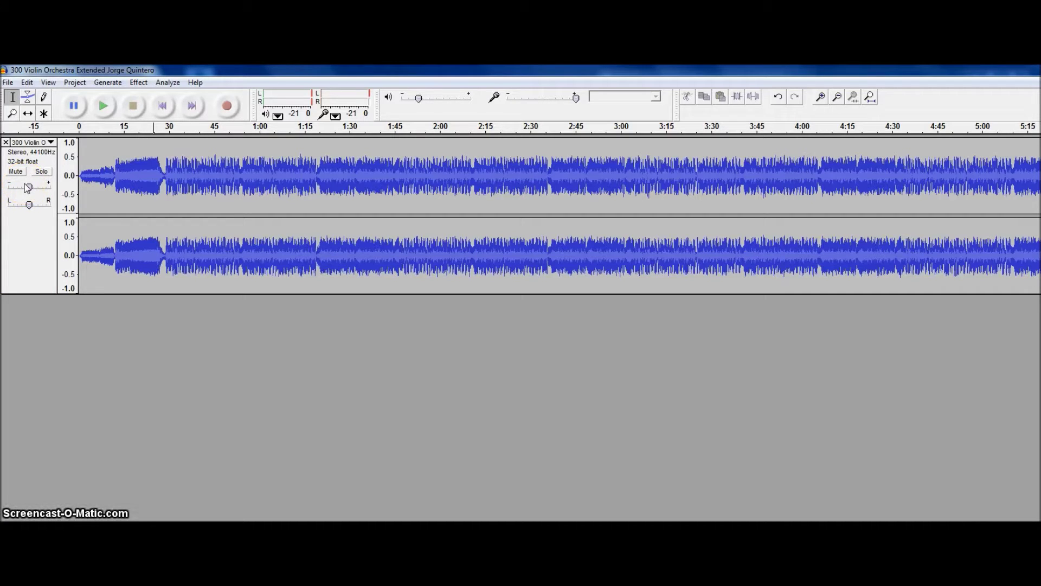
- Look over the Project menu's track commands and close it without choosing anything
{"action": "left_click", "coordinate": [42, 234]}
{"action": "left_click", "coordinate": [154, 124]}
{"action": "left_click", "coordinate": [73, 85]}
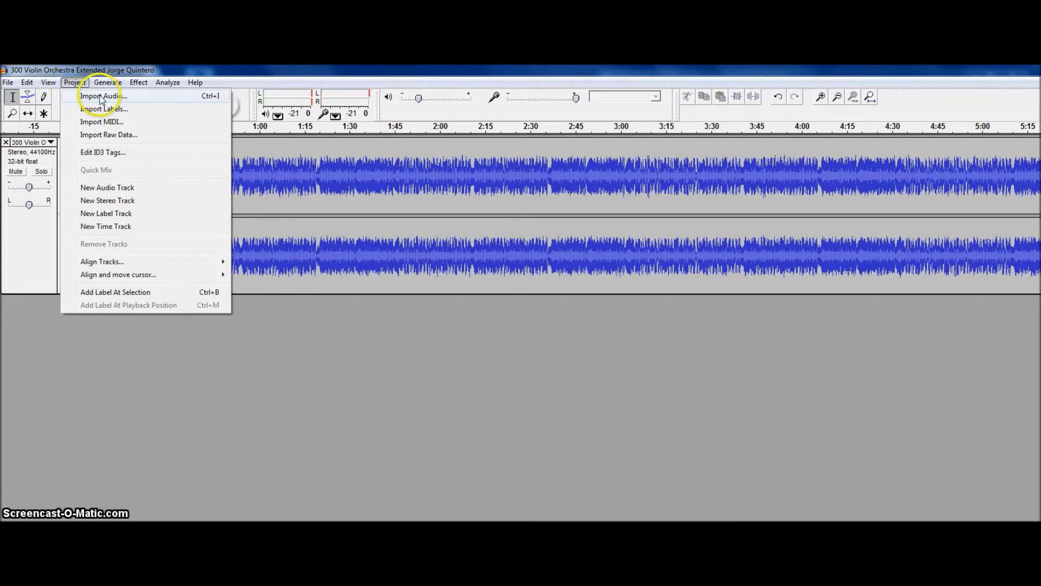
{"action": "left_click", "coordinate": [292, 349]}
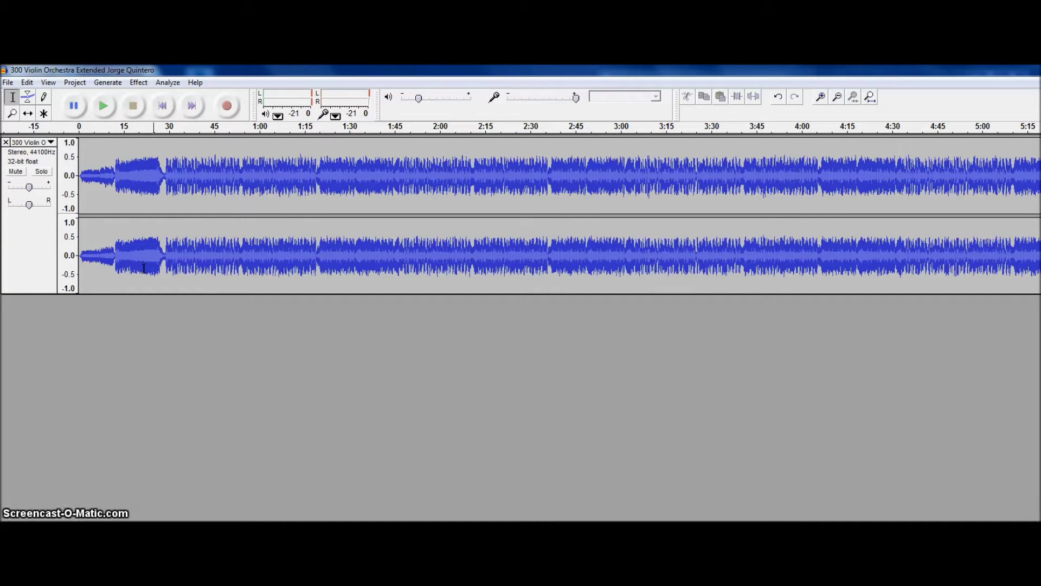
- Bring the 'Grindin' lyrics file in Notepad up beside the beat track
{"action": "left_click", "coordinate": [138, 280]}
{"action": "left_click", "coordinate": [137, 343]}
{"action": "left_click", "coordinate": [204, 175]}
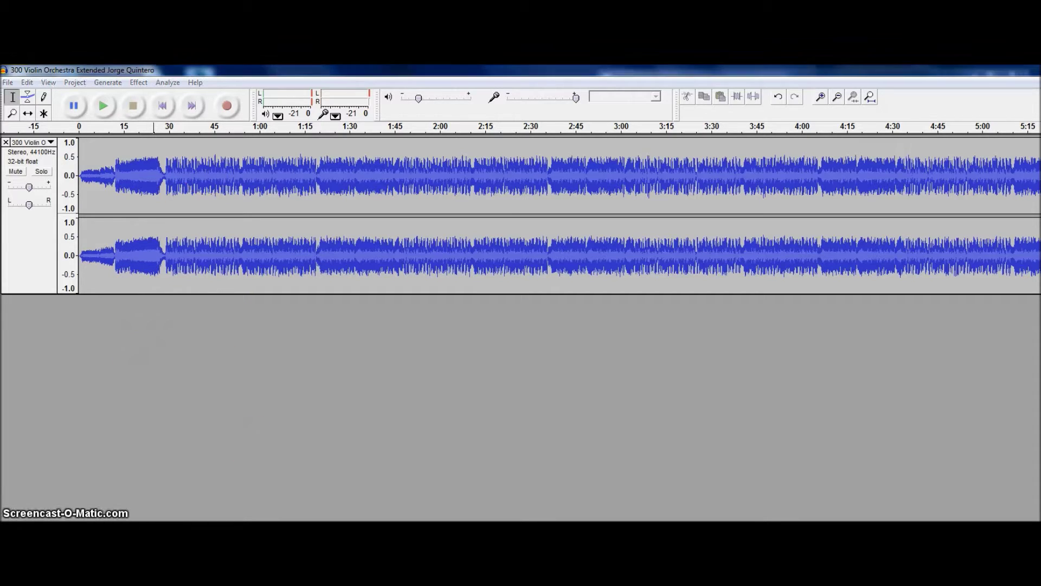
{"action": "key", "text": "alt+Tab"}
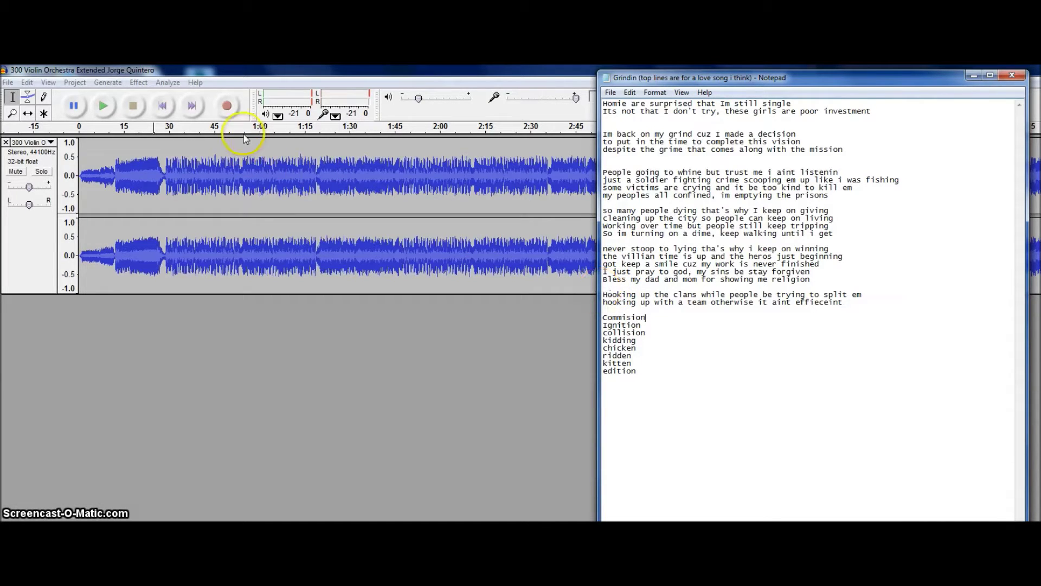
- Record a vocal take on a new track from about 0:25 to 1:30 while reading the Notepad lyrics
{"action": "left_click", "coordinate": [228, 106]}
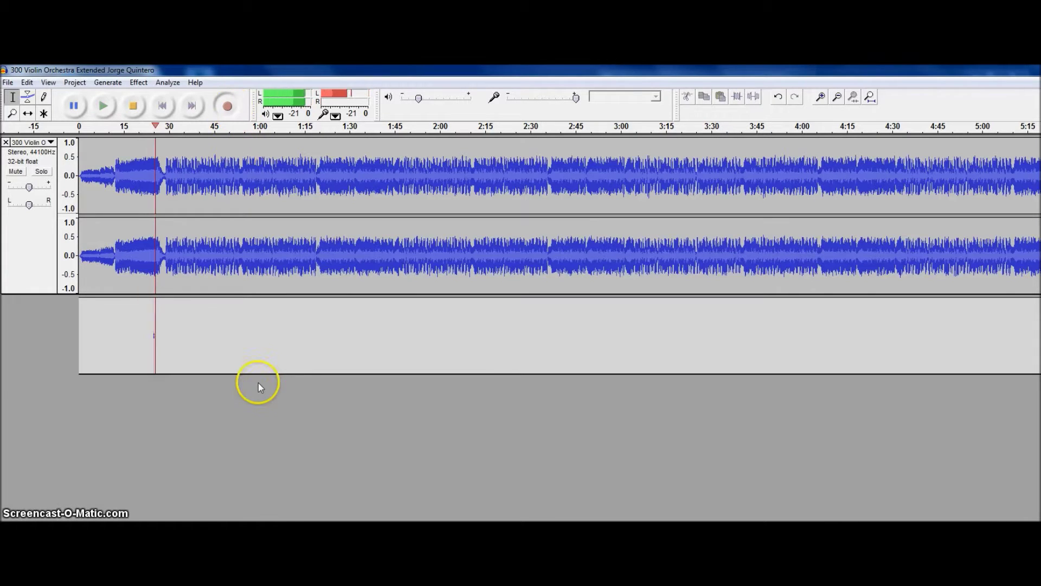
{"action": "key", "text": "alt+Tab"}
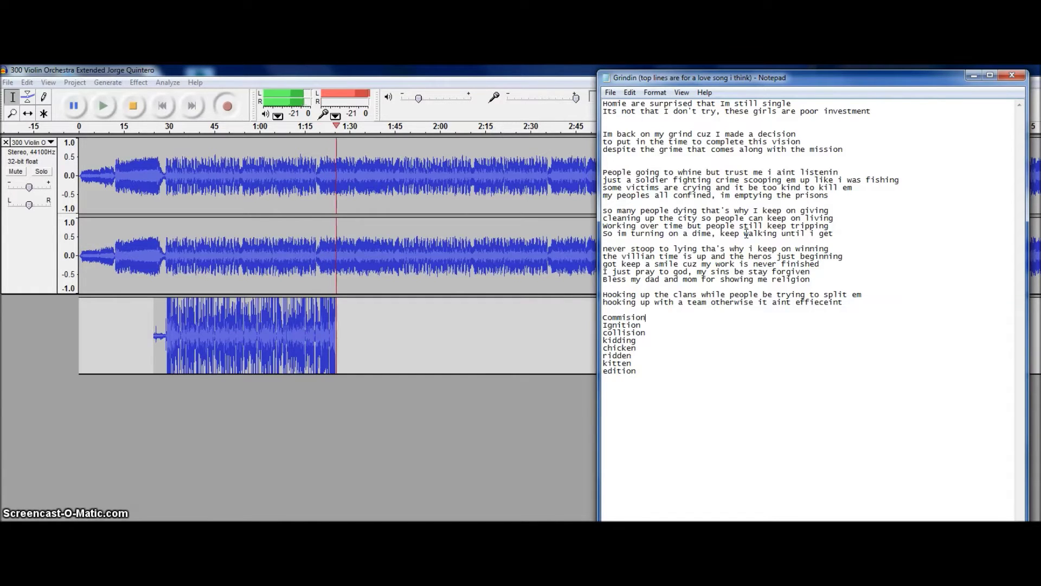
{"action": "left_click", "coordinate": [133, 106]}
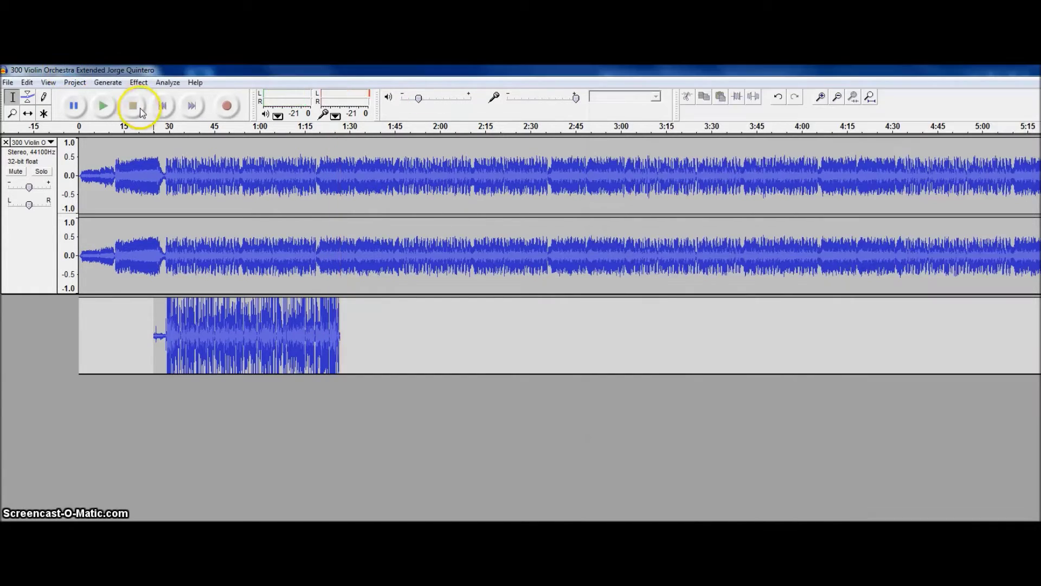
- Place the cursor in the vocal track where the first take begins, around 0:28
{"action": "left_click_drag", "start_coordinate": [142, 328], "coordinate": [359, 340]}
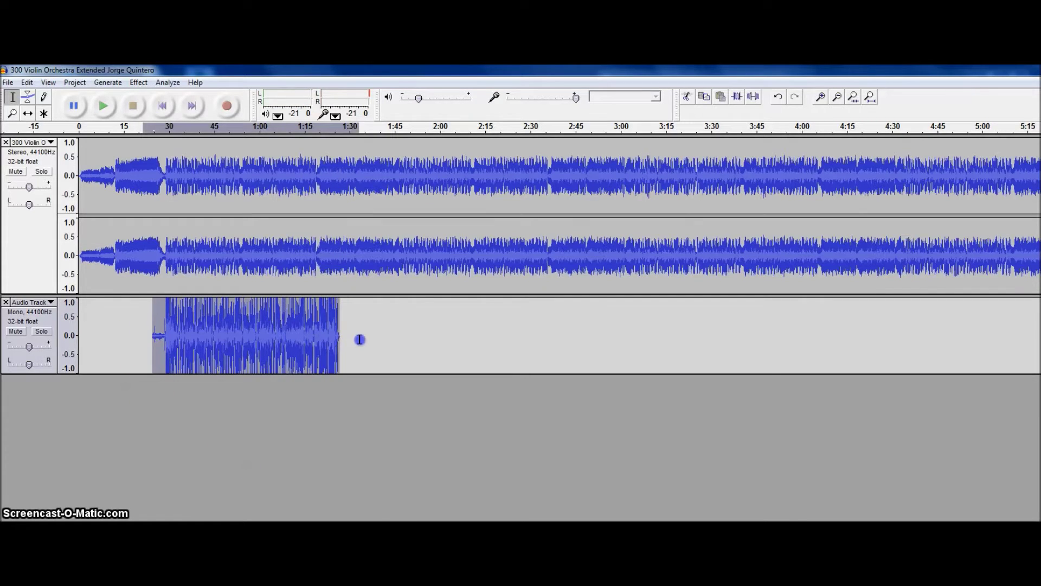
{"action": "key", "text": "alt+Tab"}
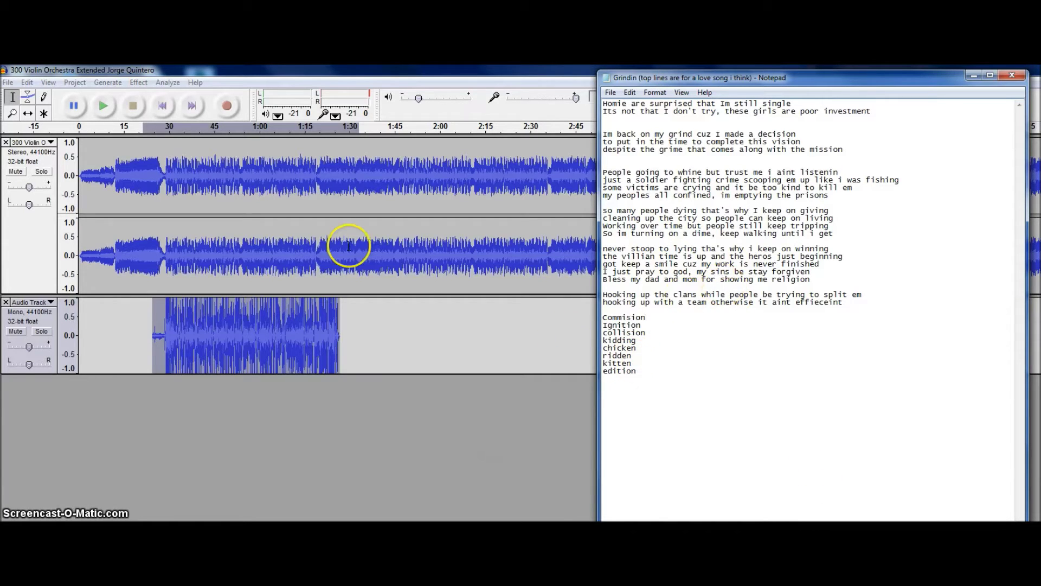
{"action": "left_click", "coordinate": [160, 367]}
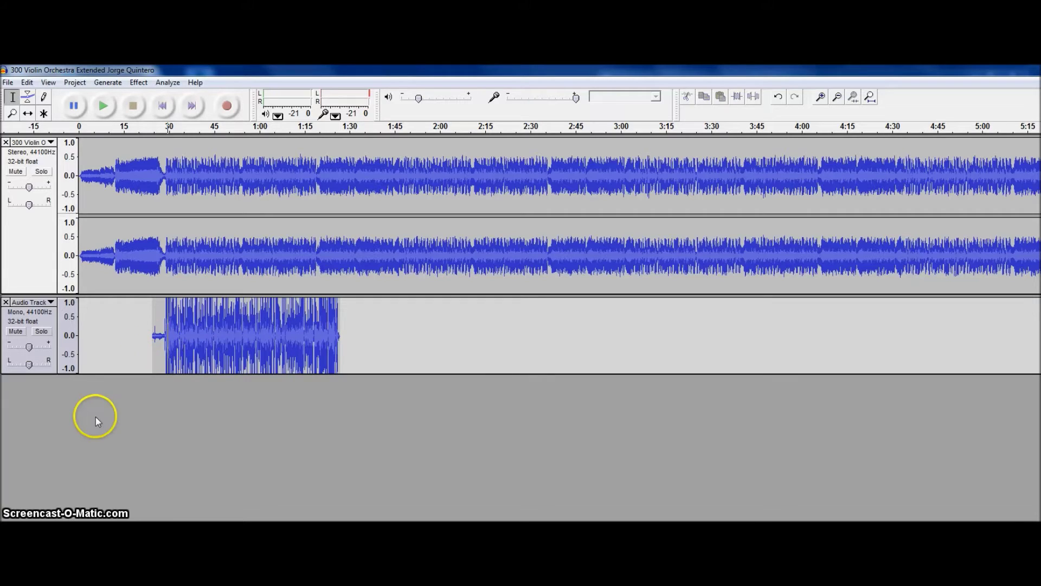
{"action": "left_click", "coordinate": [280, 402]}
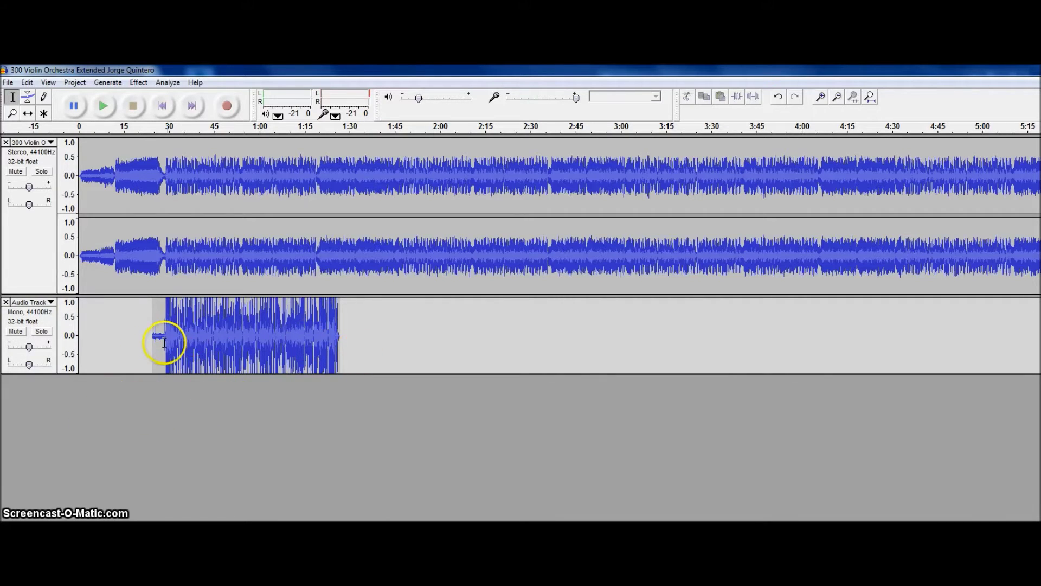
{"action": "left_click", "coordinate": [163, 115]}
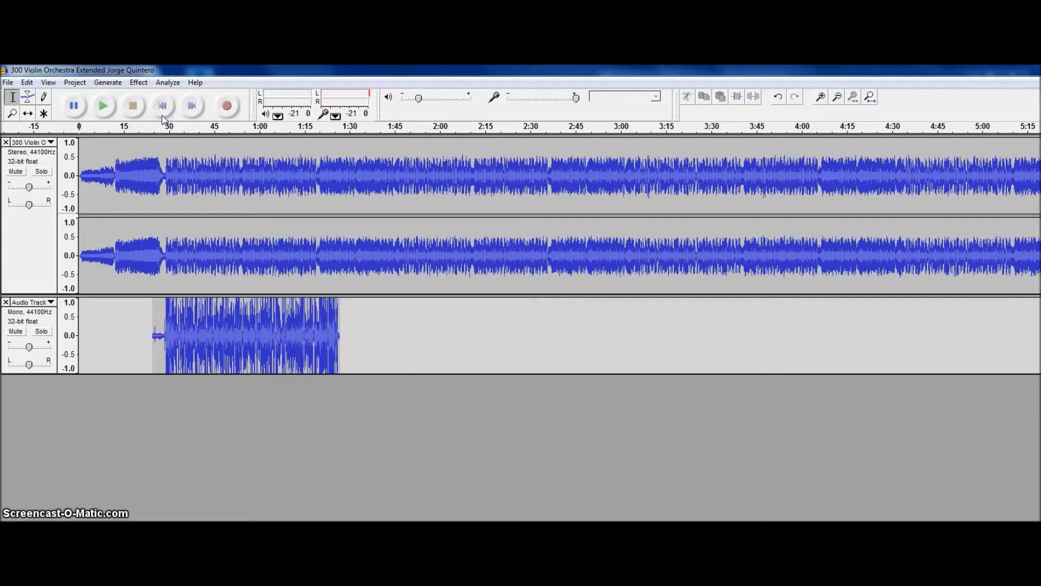
{"action": "left_click", "coordinate": [137, 321]}
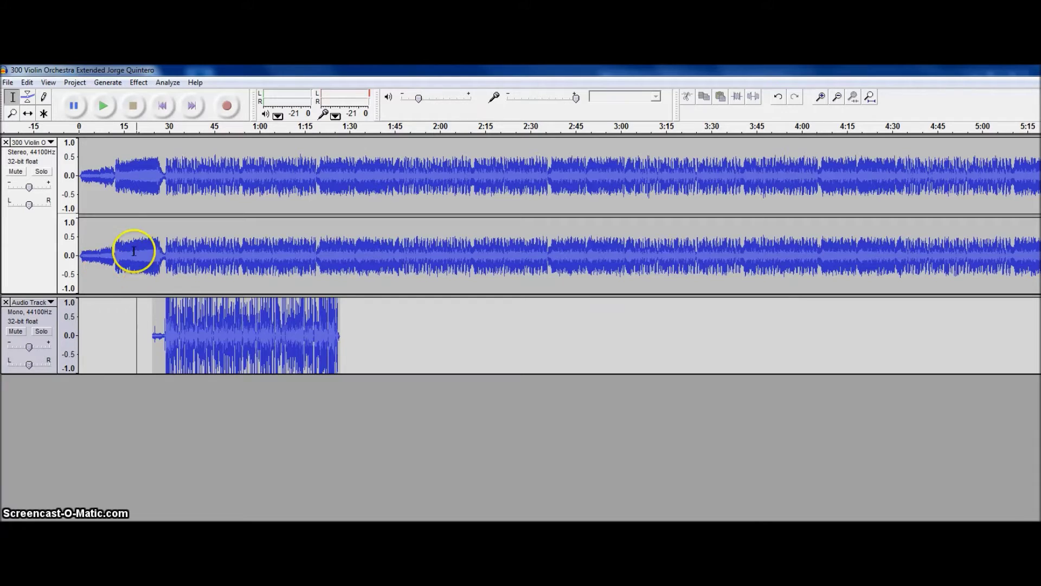
{"action": "left_click", "coordinate": [158, 324]}
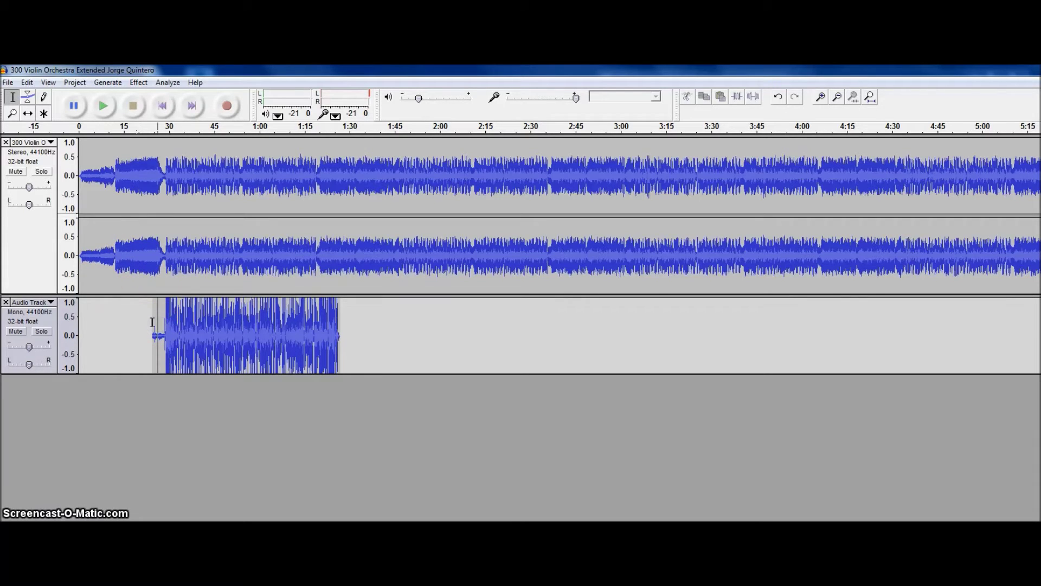
- Rehearse a lyric line in Notepad, then start a second take on a new track
{"action": "left_click", "coordinate": [227, 107]}
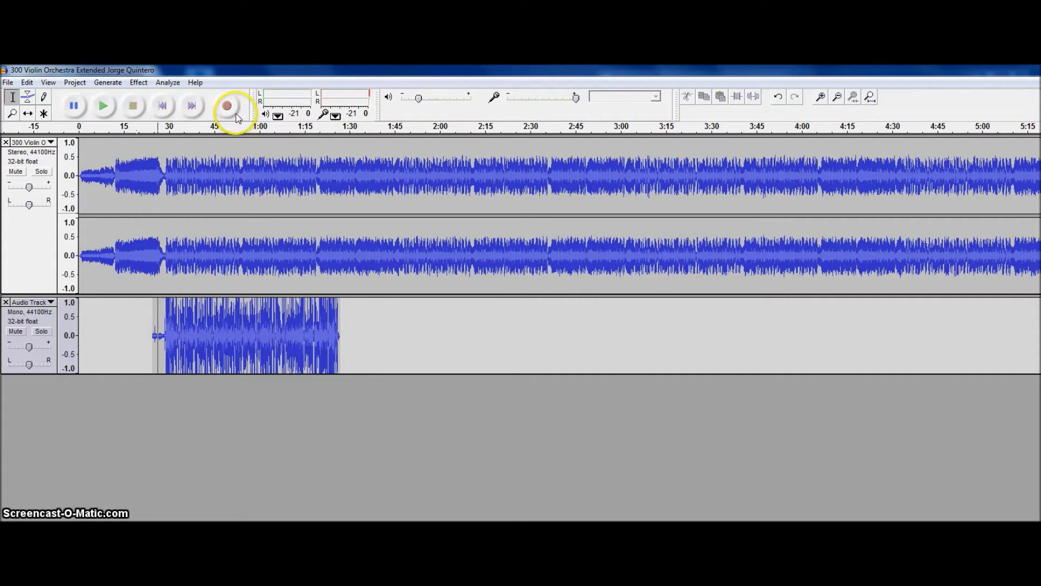
{"action": "key", "text": "alt+Tab"}
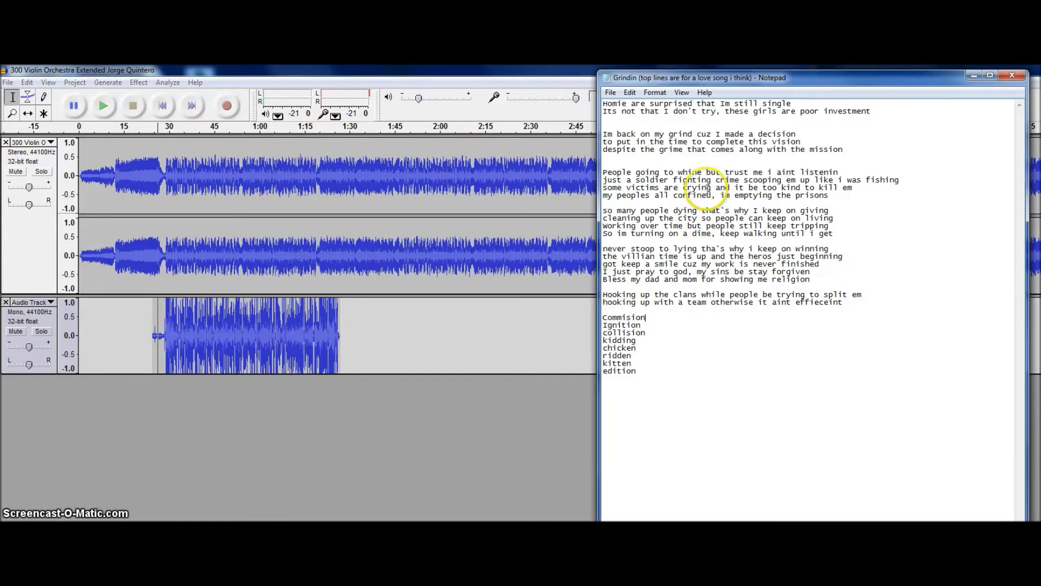
{"action": "left_click_drag", "start_coordinate": [711, 173], "coordinate": [835, 174]}
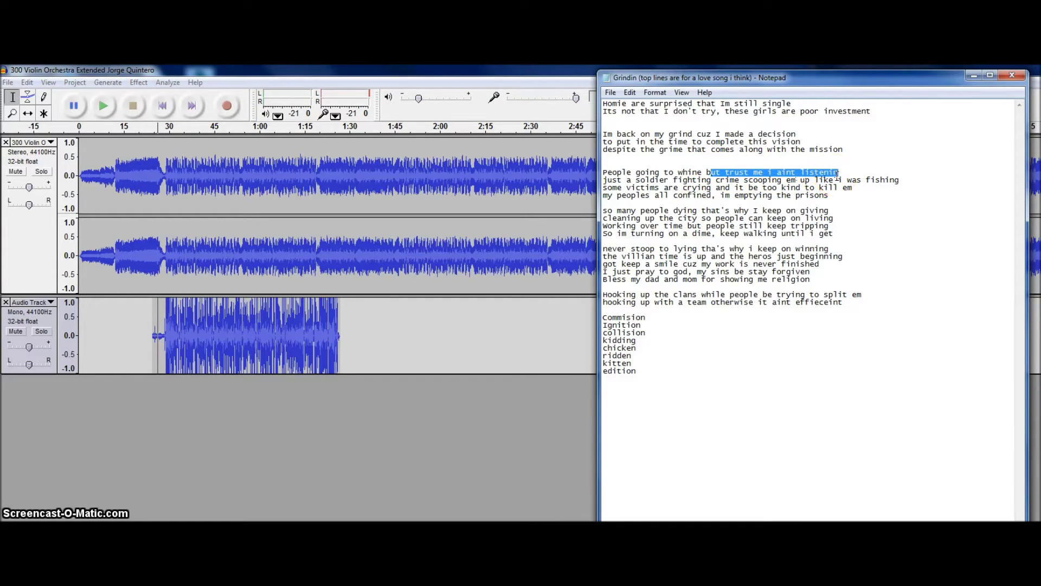
{"action": "left_click", "coordinate": [671, 216]}
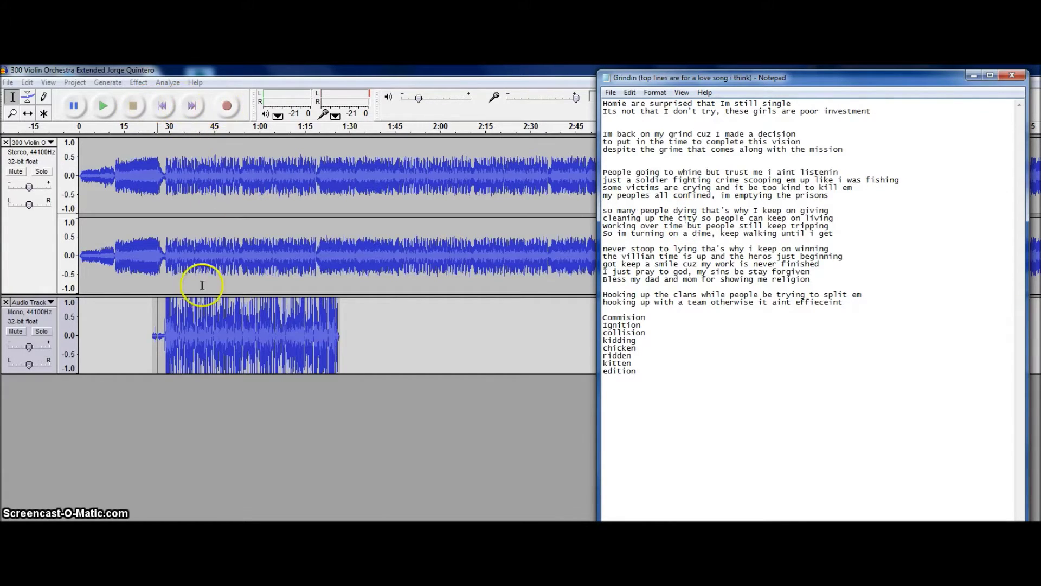
{"action": "left_click", "coordinate": [227, 106]}
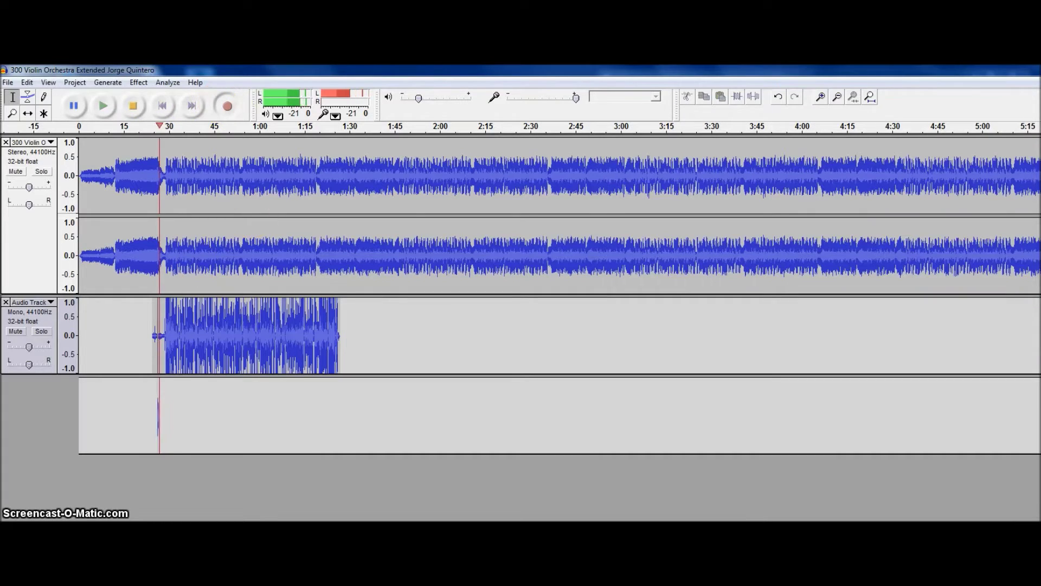
- Keep the second take recording from about 0:28 to 1:28 while reading the Notepad lyrics
{"action": "key", "text": "alt+Tab"}
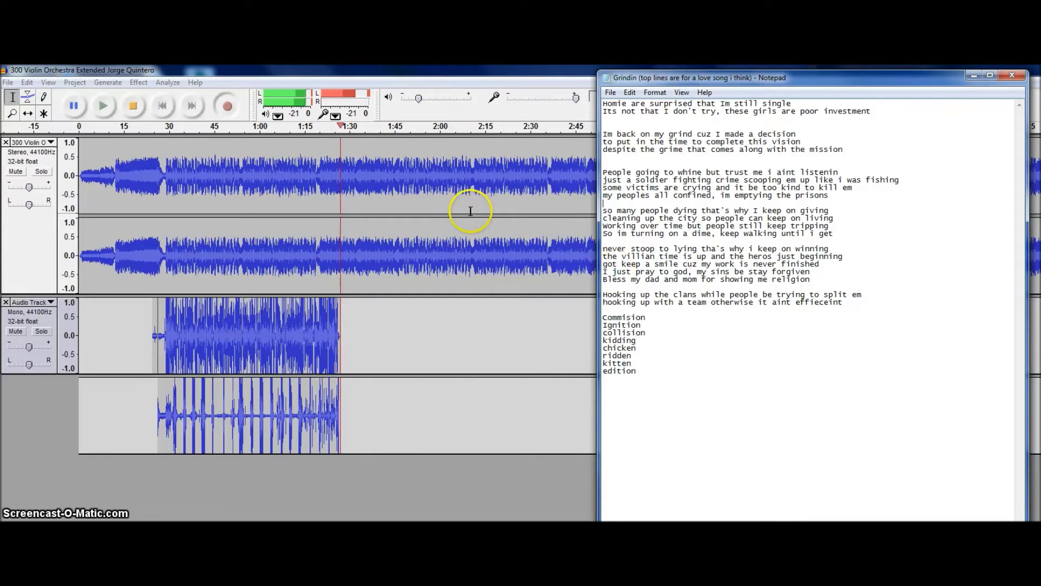
- Stop the second recording and select the new take to check it
{"action": "left_click", "coordinate": [133, 105]}
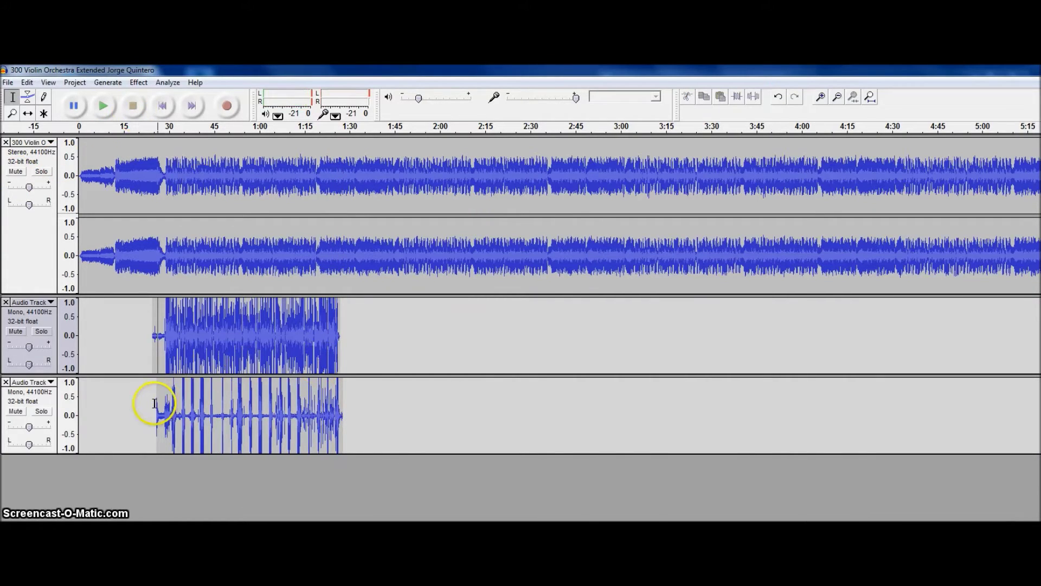
{"action": "double_click", "coordinate": [241, 384]}
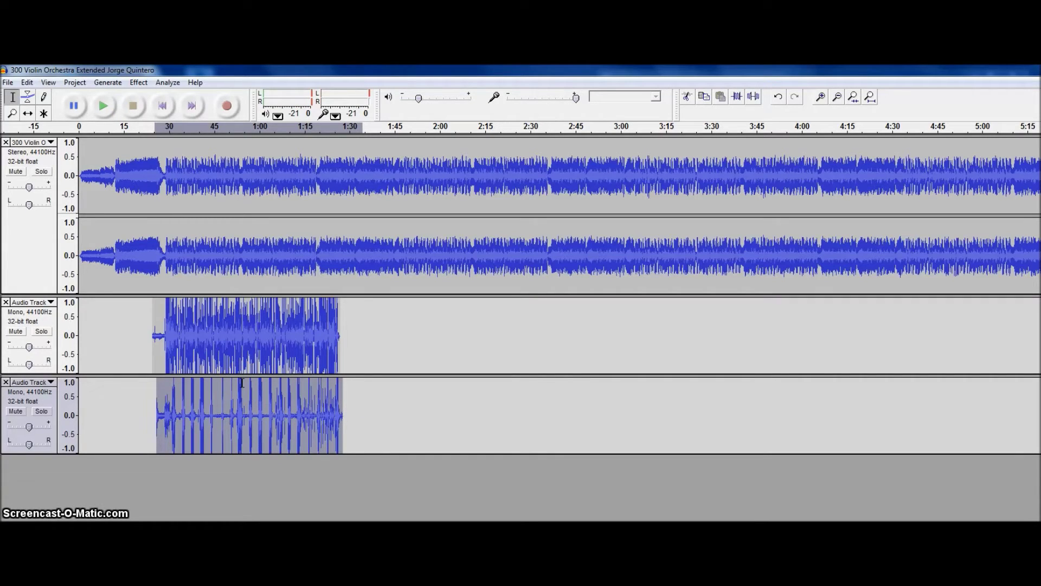
{"action": "left_click", "coordinate": [158, 409]}
{"action": "left_click_drag", "start_coordinate": [151, 412], "coordinate": [342, 414]}
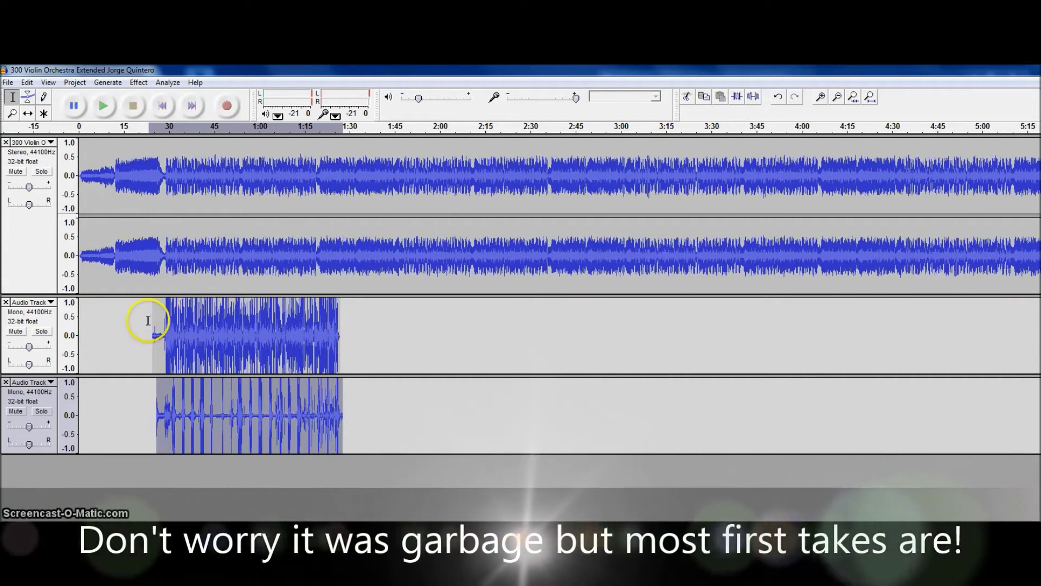
- Compare both vocal takes' spans up to 1:30, then clear the selection and place the cursor at 0 on the beat
{"action": "left_click_drag", "start_coordinate": [148, 321], "coordinate": [304, 350]}
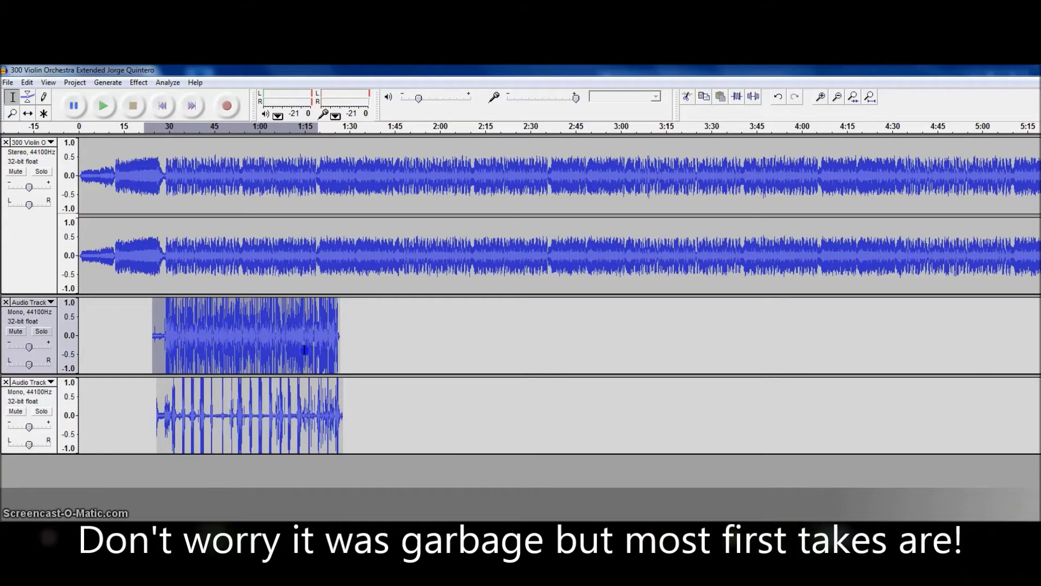
{"action": "left_click_drag", "start_coordinate": [172, 416], "coordinate": [330, 416]}
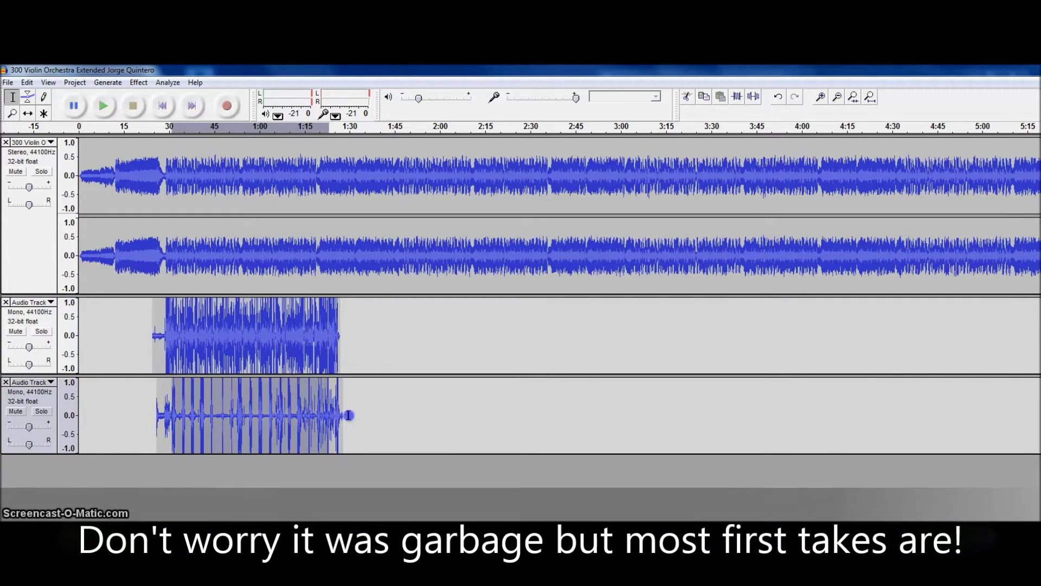
{"action": "left_click", "coordinate": [204, 387]}
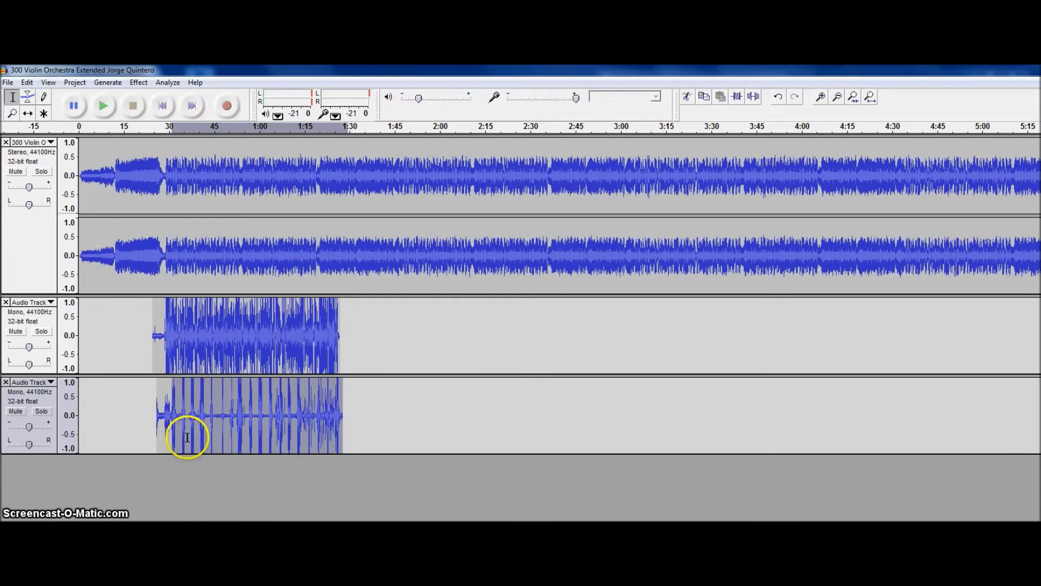
{"action": "left_click", "coordinate": [131, 410]}
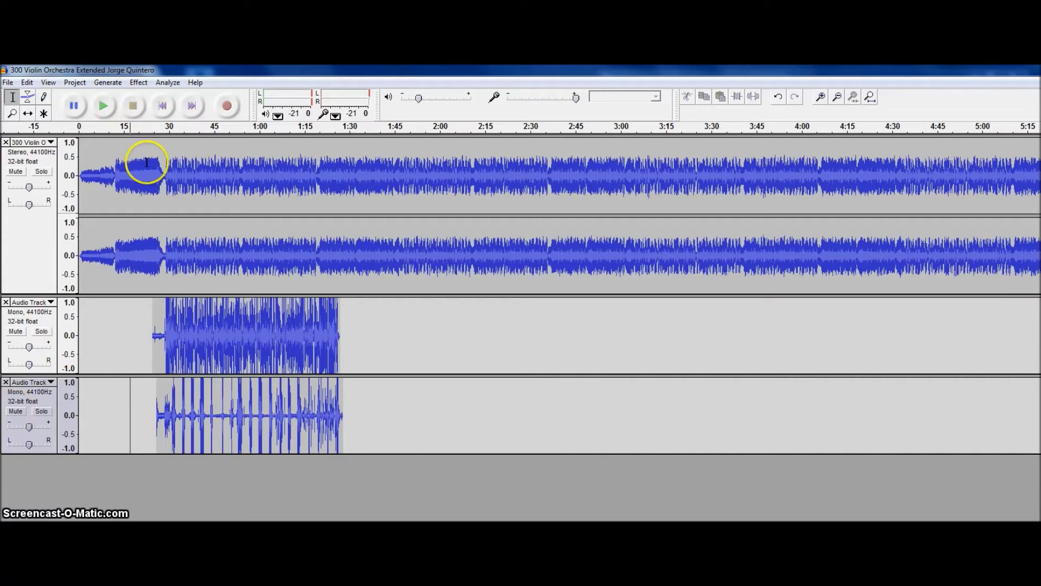
{"action": "left_click", "coordinate": [80, 179]}
- Record a short intro take on a fourth track from 0:00 to about 0:25, stopping with Space
{"action": "mouse_move", "coordinate": [80, 179]}
{"action": "left_mouse_down"}
{"action": "mouse_move", "coordinate": [181, 189]}
{"action": "mouse_move", "coordinate": [172, 189]}
{"action": "left_mouse_up"}
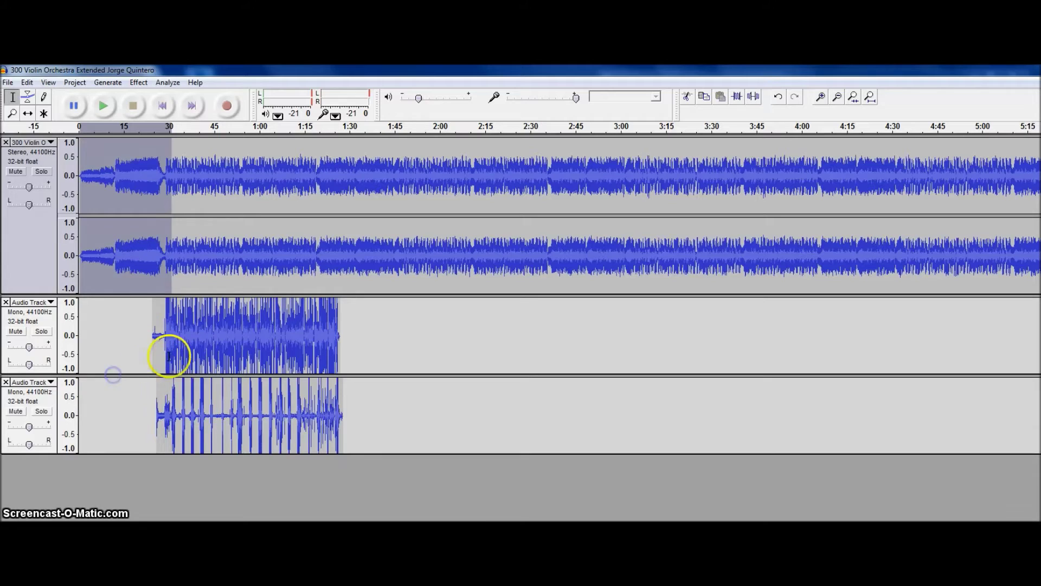
{"action": "left_click", "coordinate": [151, 421]}
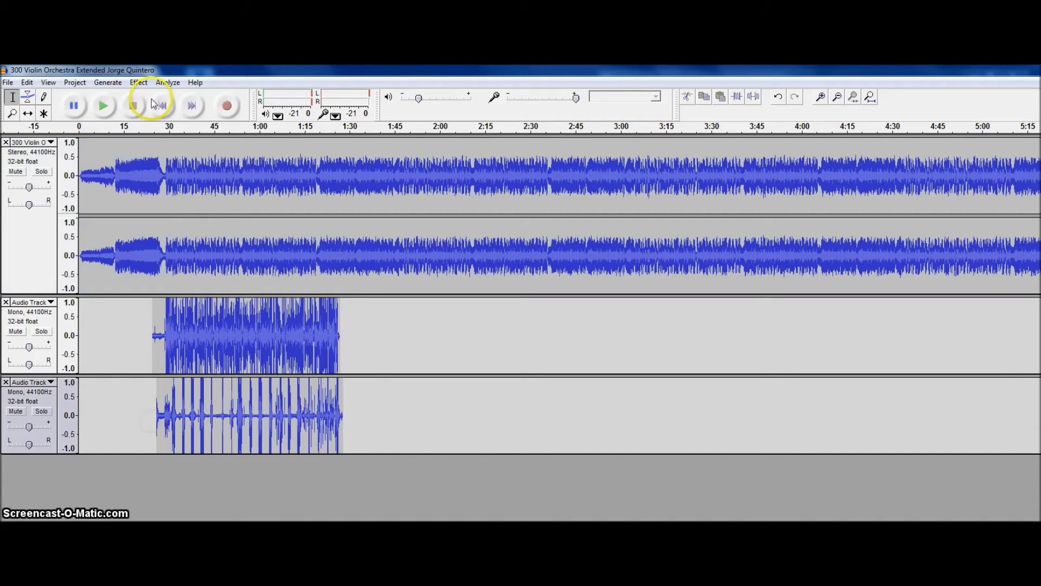
{"action": "left_click", "coordinate": [228, 106]}
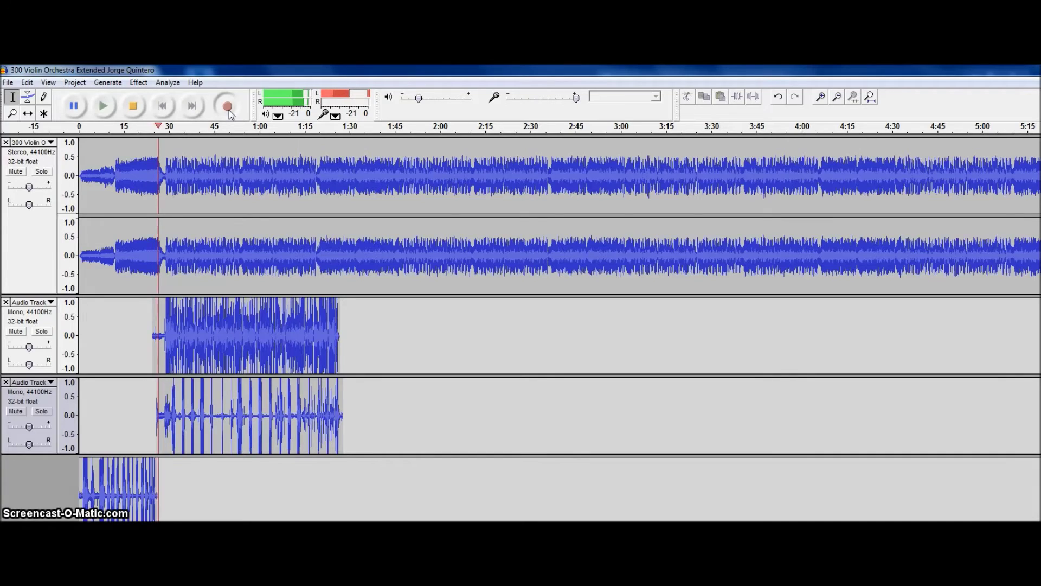
{"action": "key", "text": "space"}
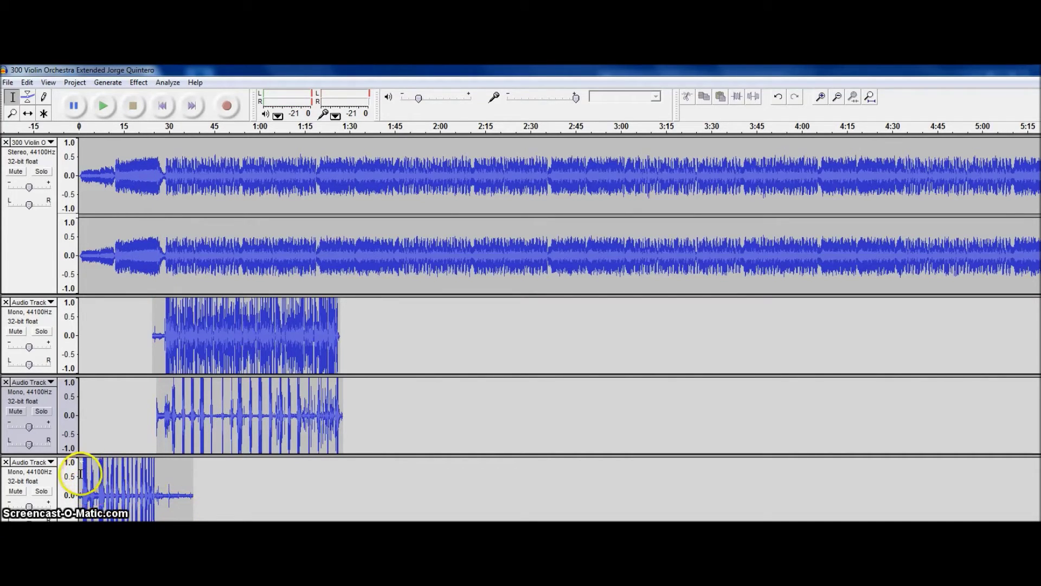
- Select 0:30 to 1:30 on the first vocal take and open the Effect menu with Amplify, Bass Boost and Echo
{"action": "left_click", "coordinate": [195, 474]}
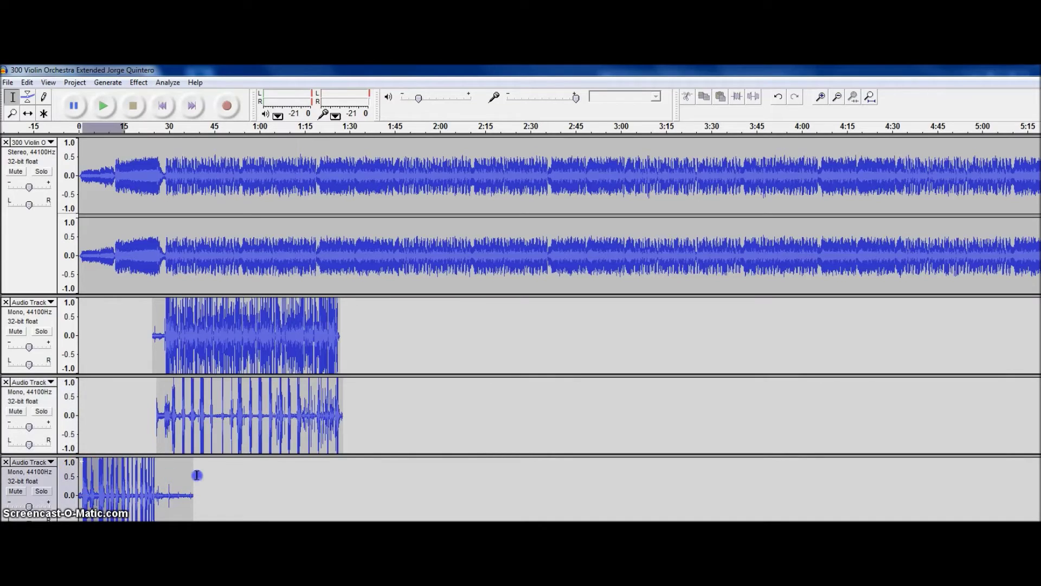
{"action": "left_click", "coordinate": [169, 392]}
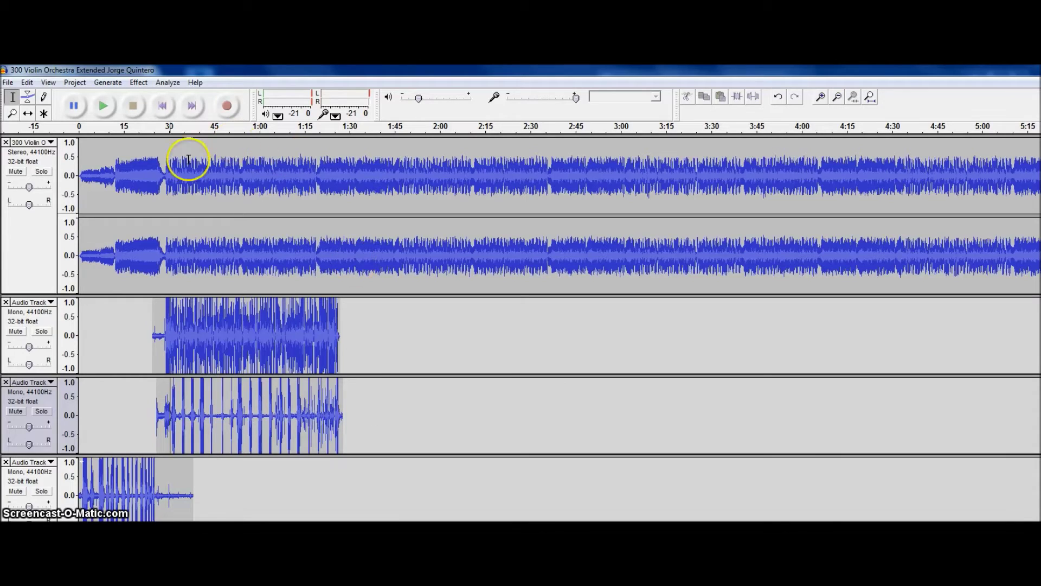
{"action": "left_click_drag", "start_coordinate": [152, 328], "coordinate": [355, 334]}
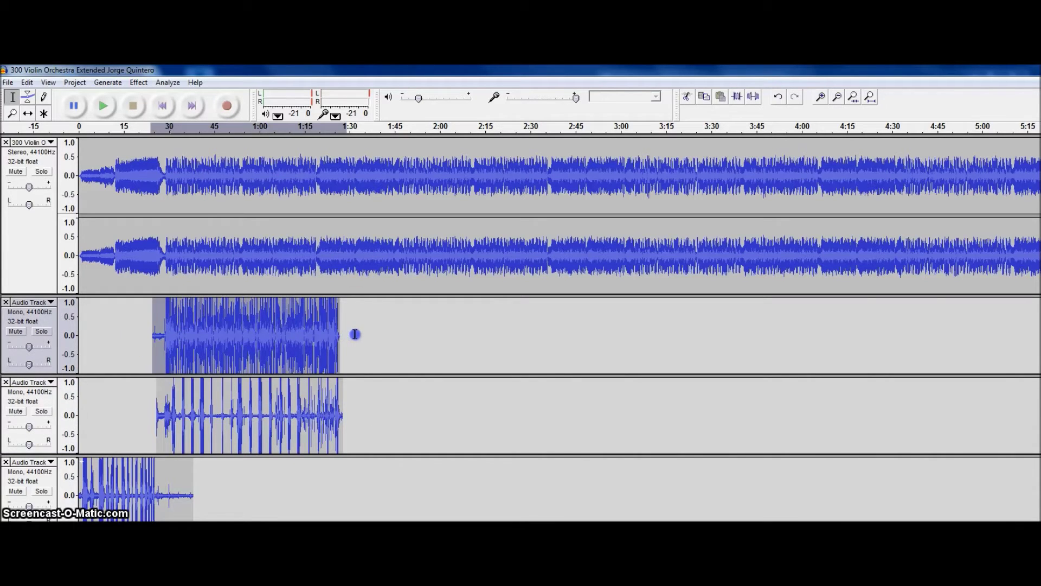
{"action": "left_click", "coordinate": [138, 83]}
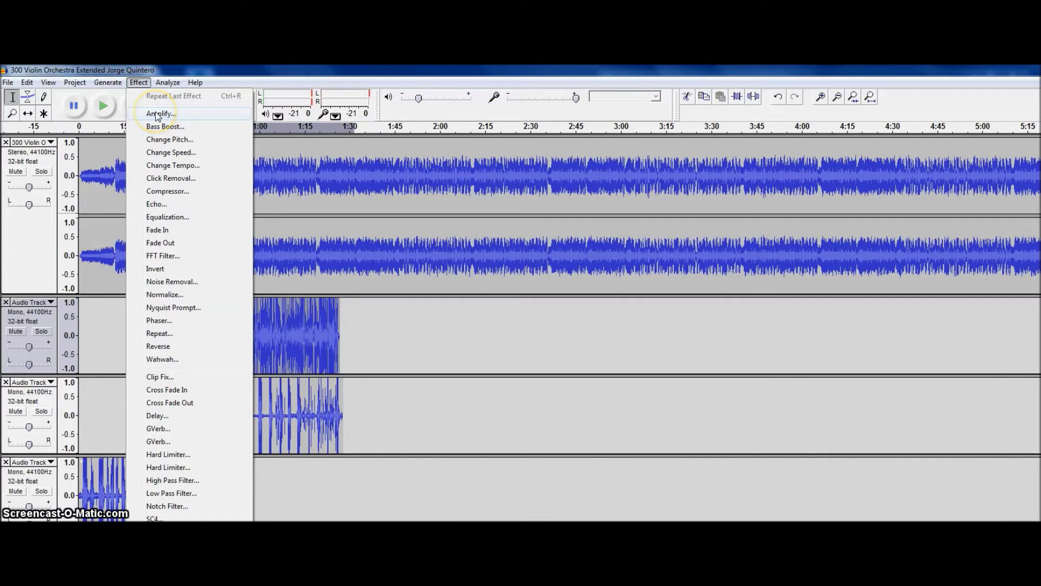
{"action": "left_click", "coordinate": [158, 115]}
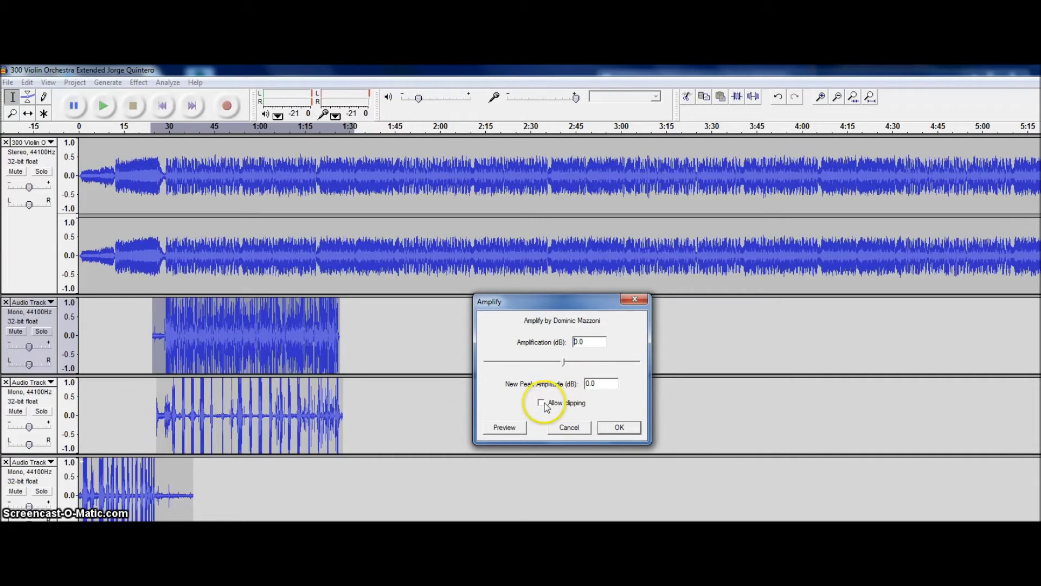
{"action": "left_click_drag", "start_coordinate": [565, 365], "coordinate": [609, 363]}
{"action": "left_click", "coordinate": [619, 427]}
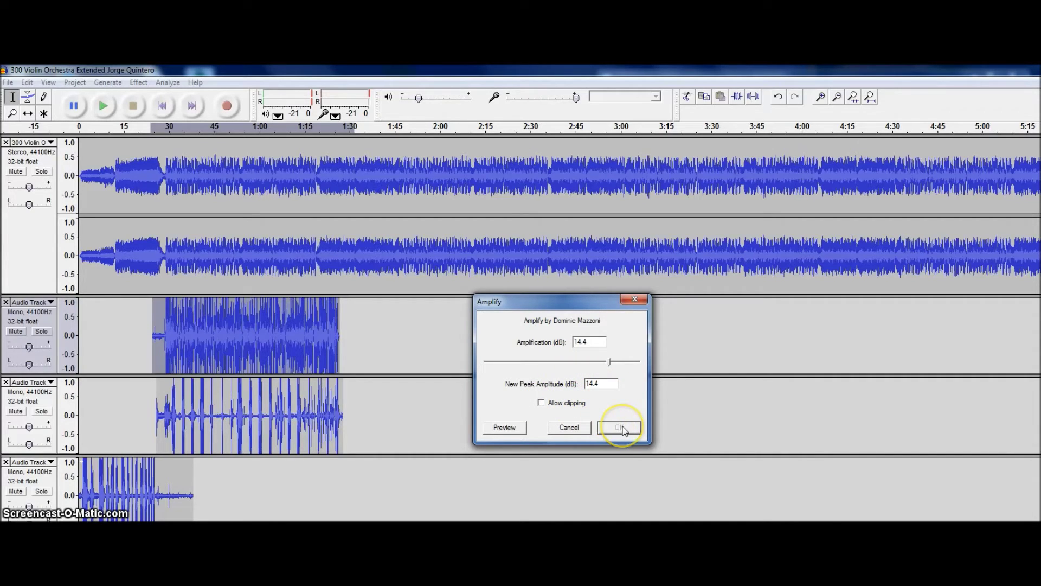
{"action": "left_click", "coordinate": [541, 402]}
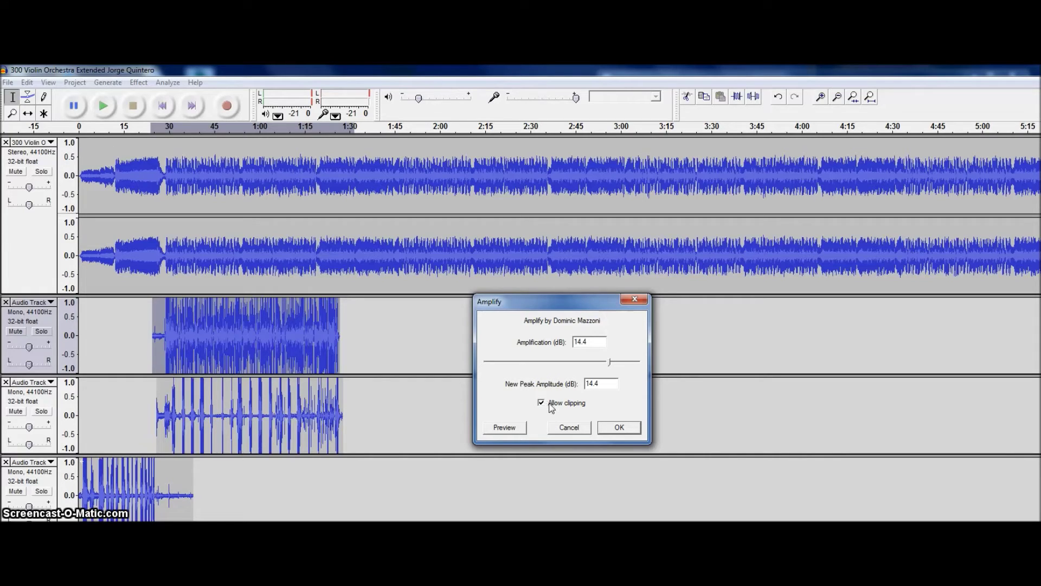
{"action": "left_click", "coordinate": [542, 403]}
{"action": "left_click", "coordinate": [543, 403]}
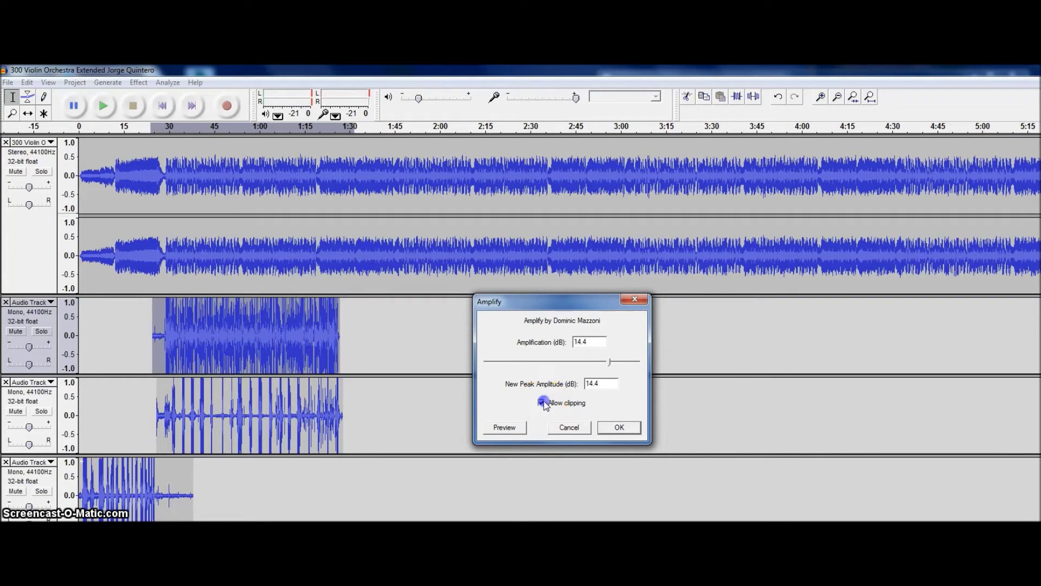
{"action": "left_click", "coordinate": [575, 427]}
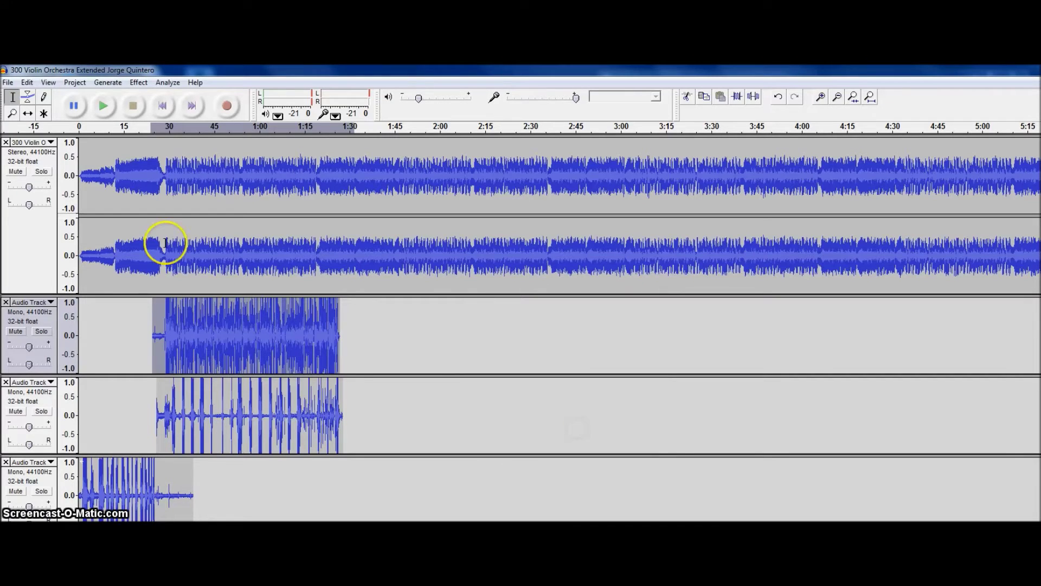
{"action": "left_click", "coordinate": [138, 83]}
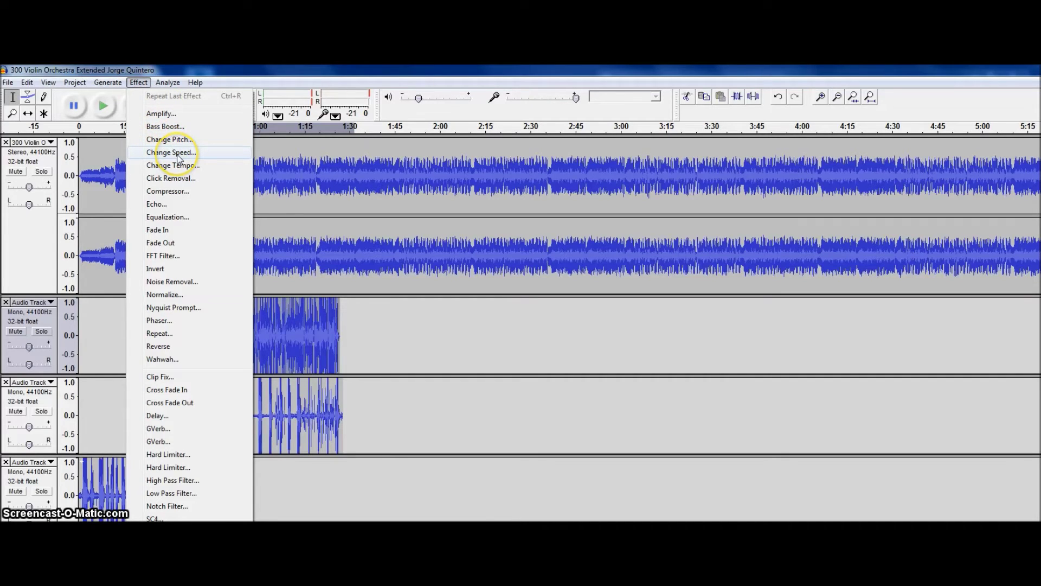
{"action": "left_click", "coordinate": [190, 184]}
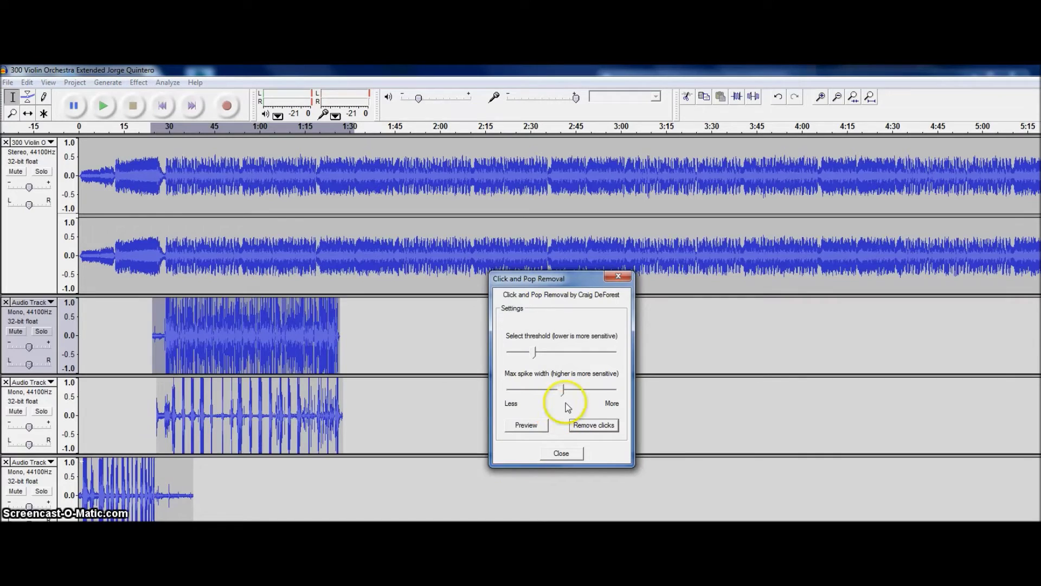
{"action": "left_click", "coordinate": [563, 453]}
{"action": "left_click", "coordinate": [138, 83]}
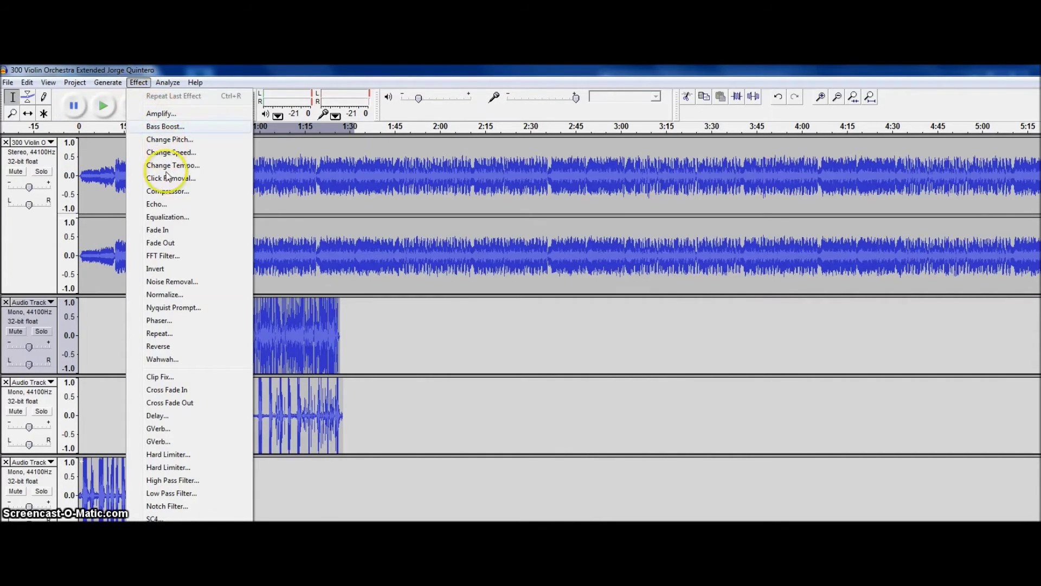
{"action": "left_click", "coordinate": [156, 205]}
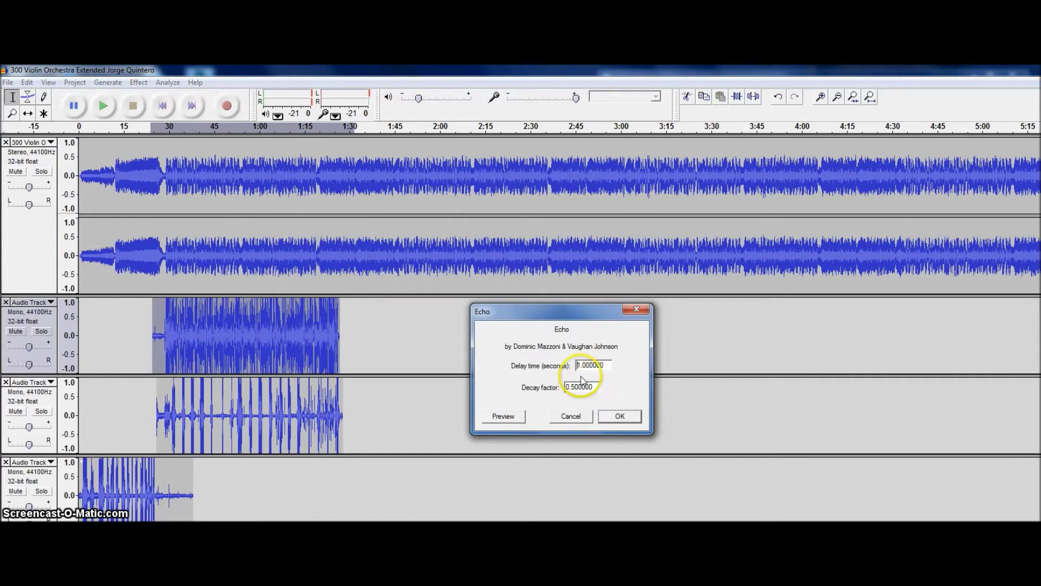
{"action": "left_click", "coordinate": [576, 387]}
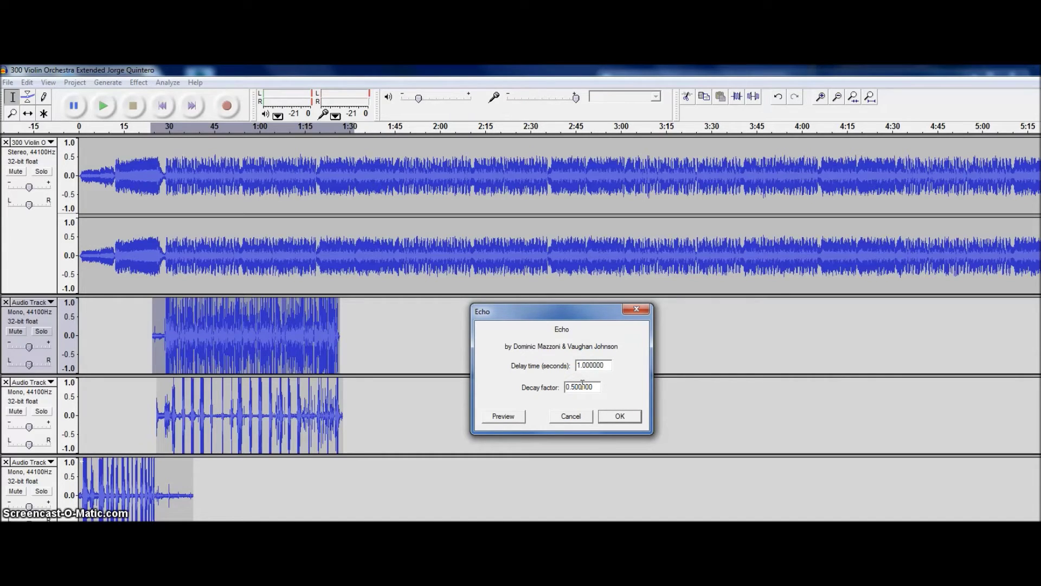
{"action": "left_click", "coordinate": [584, 367]}
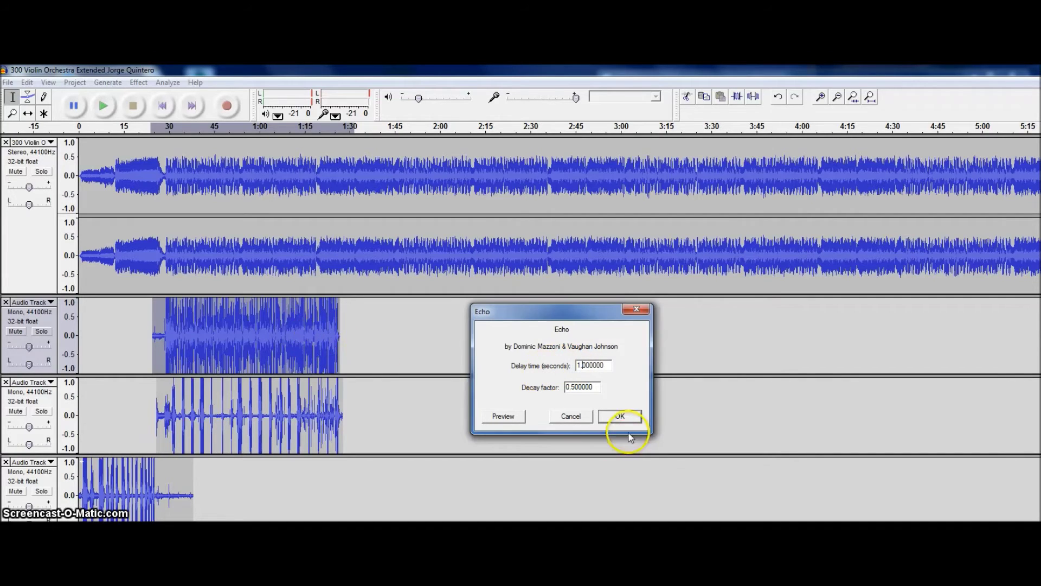
{"action": "left_click", "coordinate": [578, 417]}
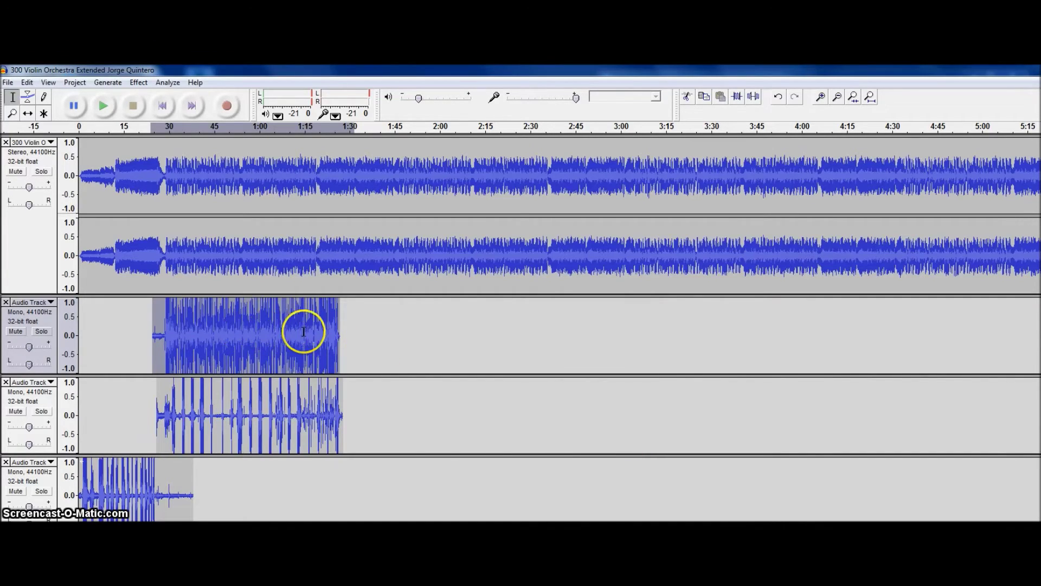
- Try selections around 1:17 to 1:30 on the first mono track and on the bottom track
{"action": "left_click_drag", "start_coordinate": [313, 328], "coordinate": [347, 330]}
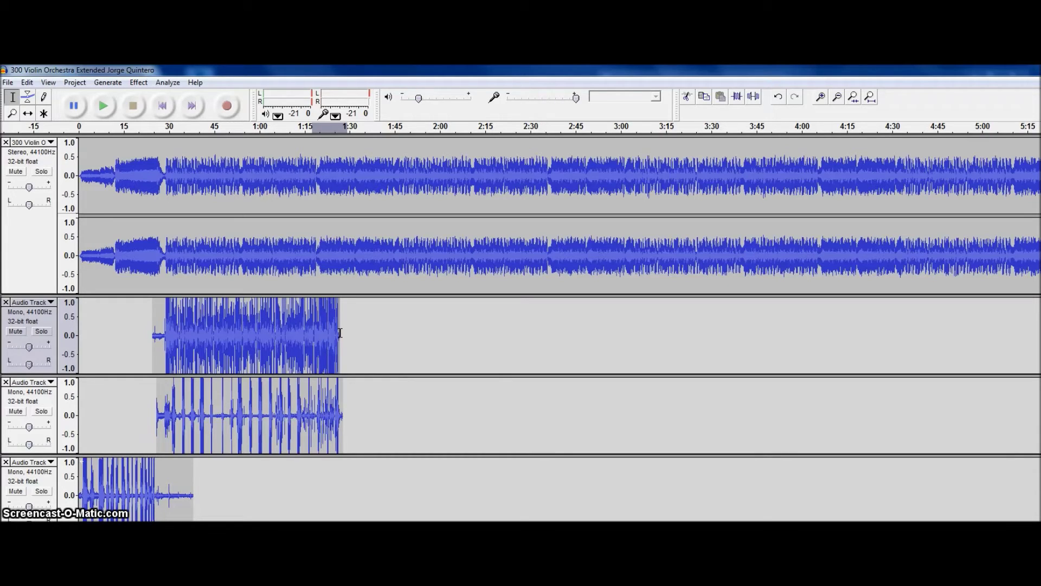
{"action": "left_click_drag", "start_coordinate": [319, 317], "coordinate": [343, 318]}
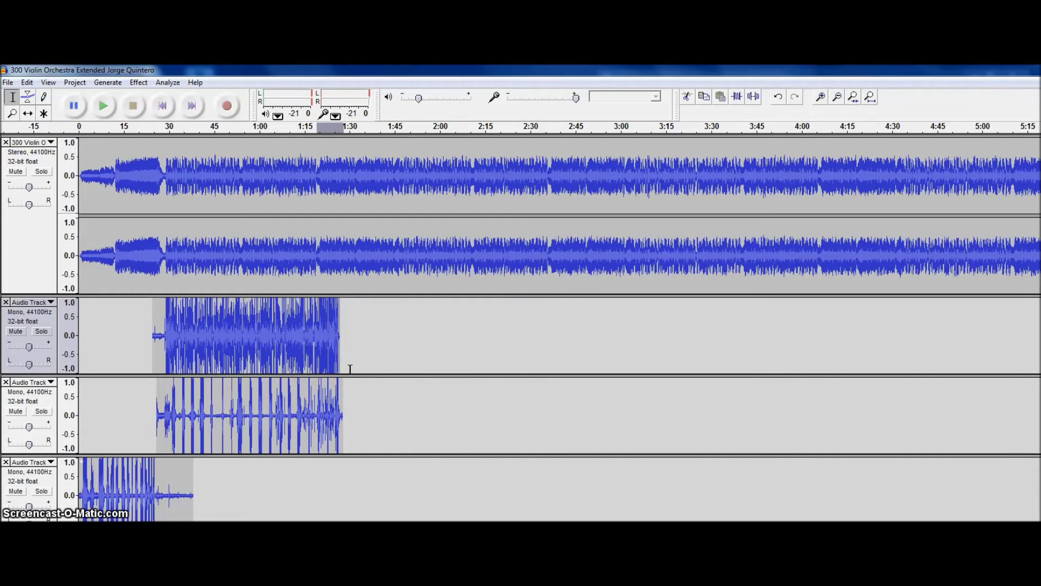
{"action": "left_click", "coordinate": [173, 478]}
{"action": "left_click_drag", "start_coordinate": [158, 470], "coordinate": [197, 471]}
{"action": "left_click", "coordinate": [156, 414]}
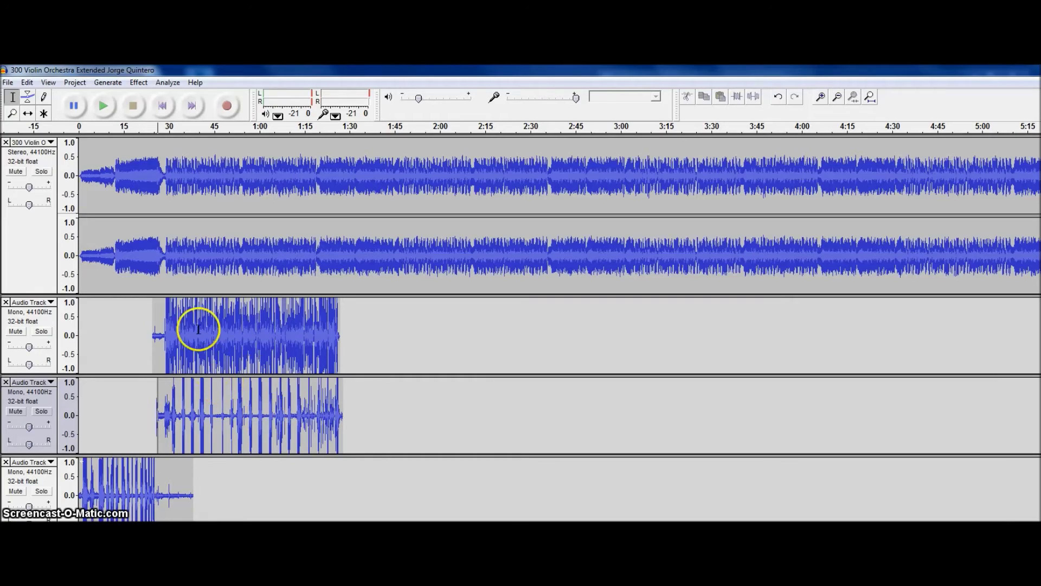
- Browse the Effect, Generate and Analyze menus, then select the first mono track's closing stretch
{"action": "left_click", "coordinate": [139, 82]}
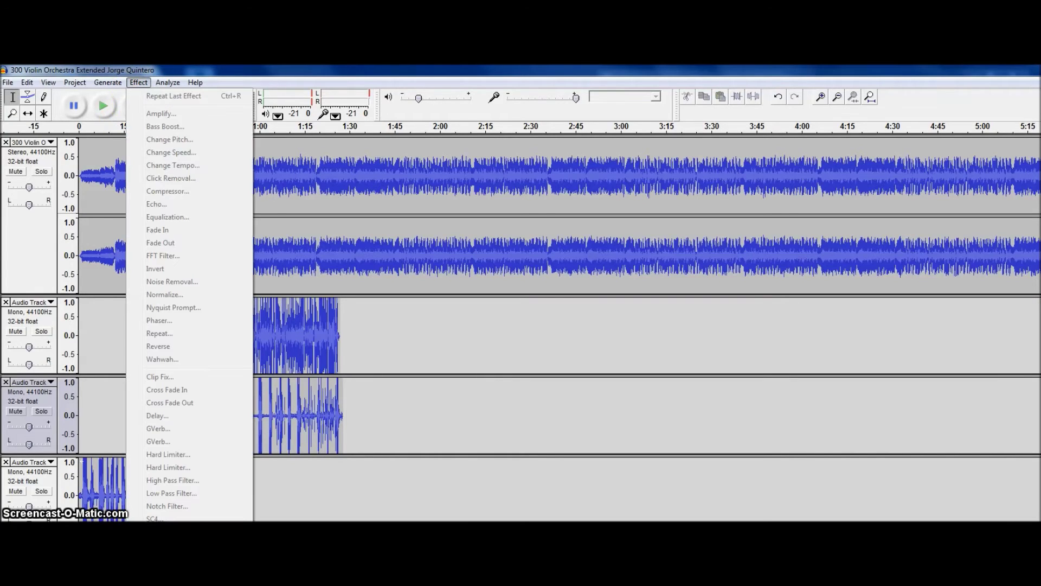
{"action": "left_click", "coordinate": [118, 80]}
{"action": "left_click", "coordinate": [108, 82]}
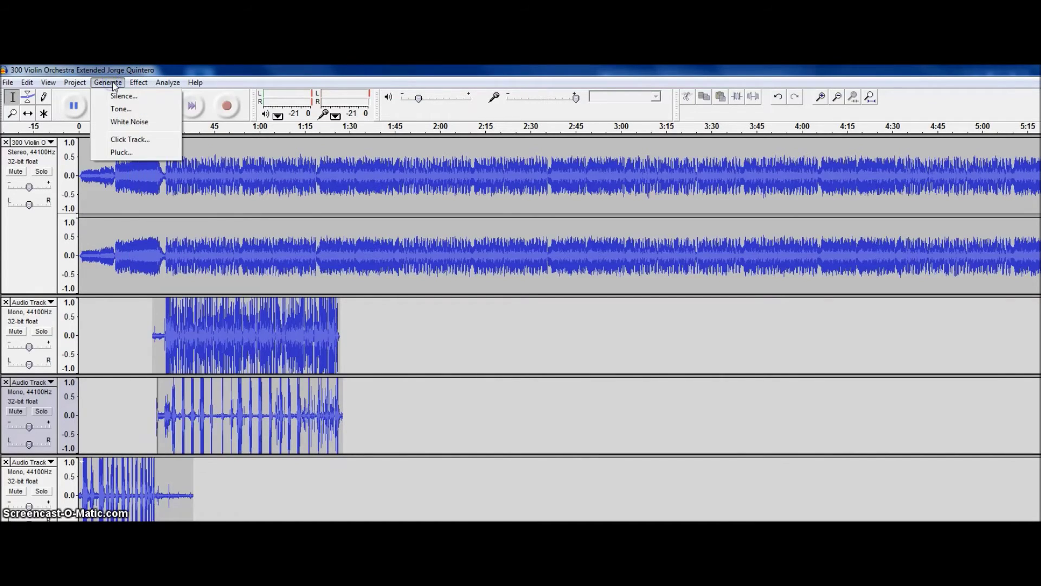
{"action": "mouse_move", "coordinate": [149, 84]}
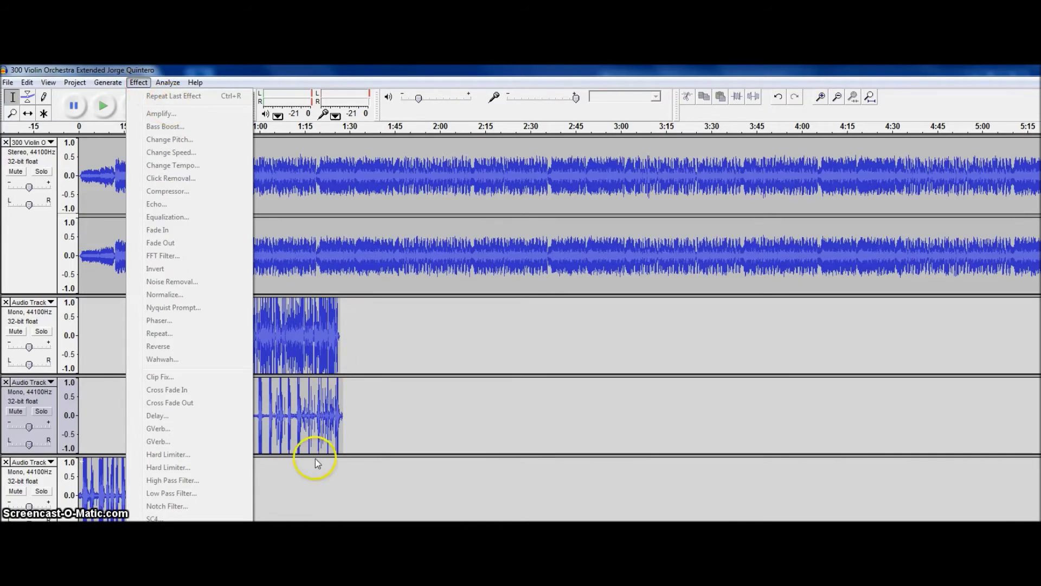
{"action": "left_click", "coordinate": [425, 400]}
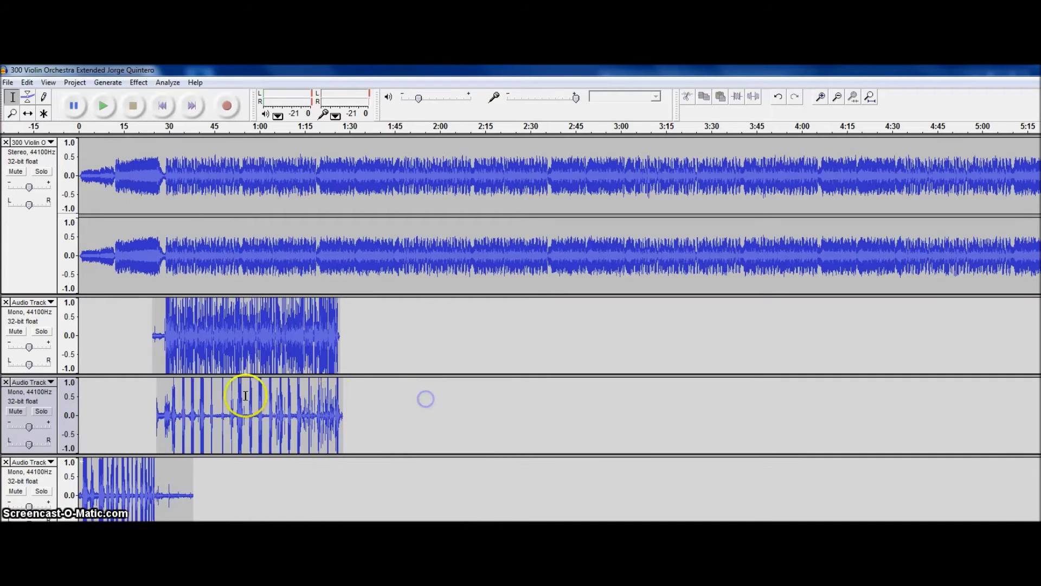
{"action": "left_click", "coordinate": [139, 82]}
{"action": "mouse_move", "coordinate": [168, 82]}
{"action": "left_click", "coordinate": [338, 287]}
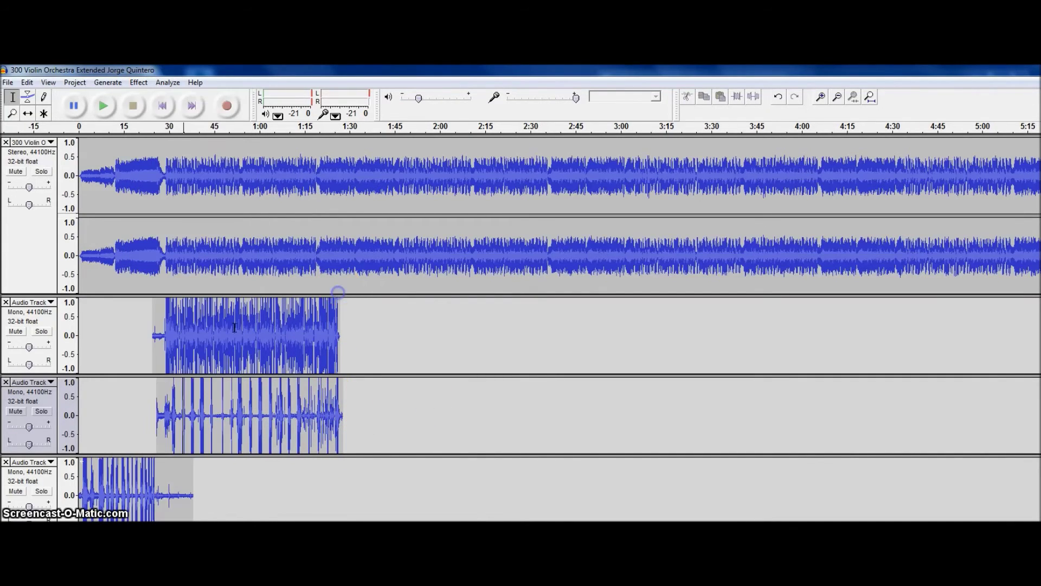
{"action": "left_click", "coordinate": [365, 336], "text": "shift"}
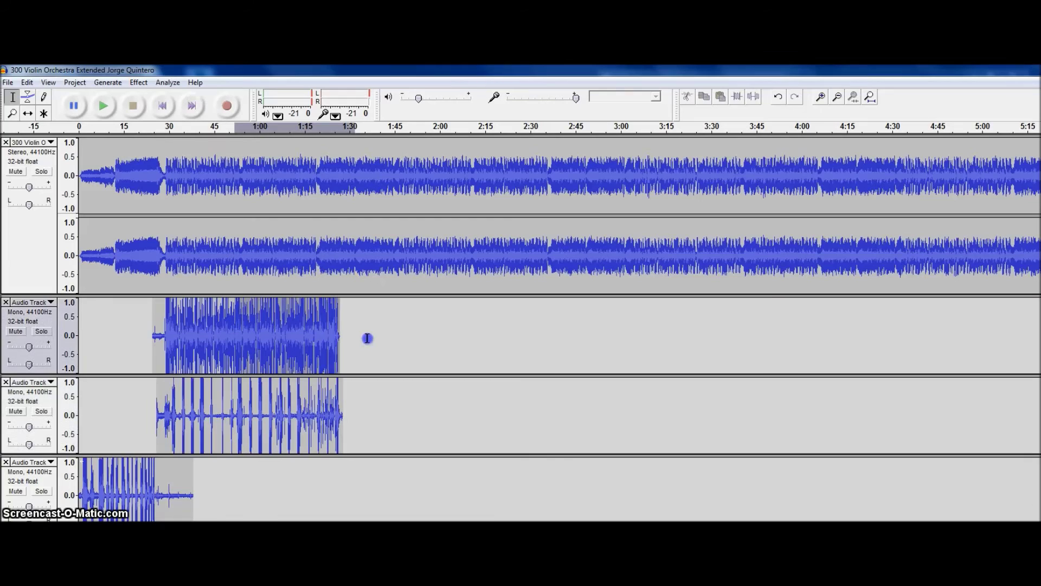
{"action": "left_click", "coordinate": [138, 82]}
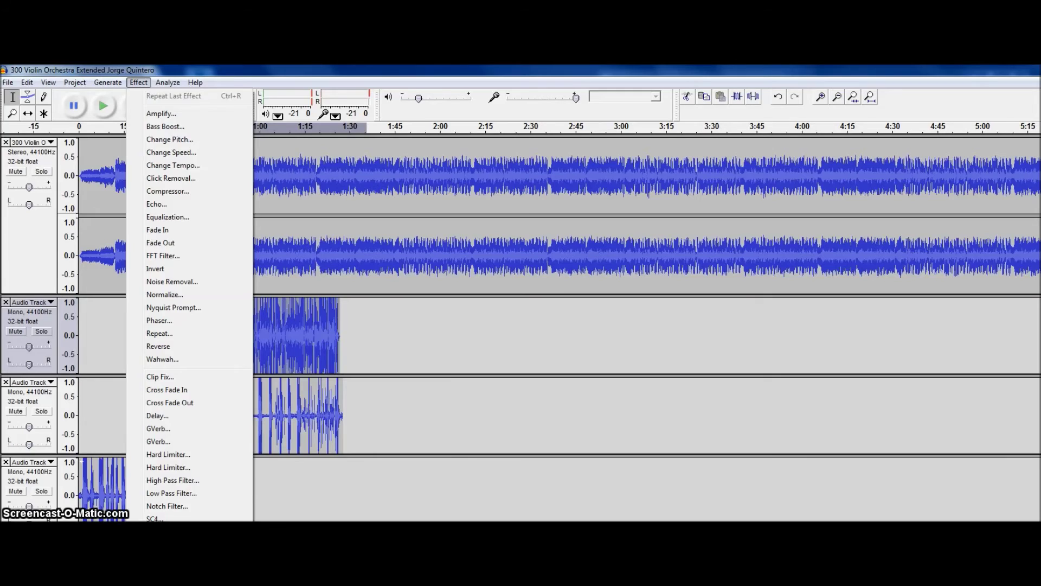
- Apply Fade Out to the selected ending of the first vocal track, then undo it
{"action": "left_click", "coordinate": [160, 243]}
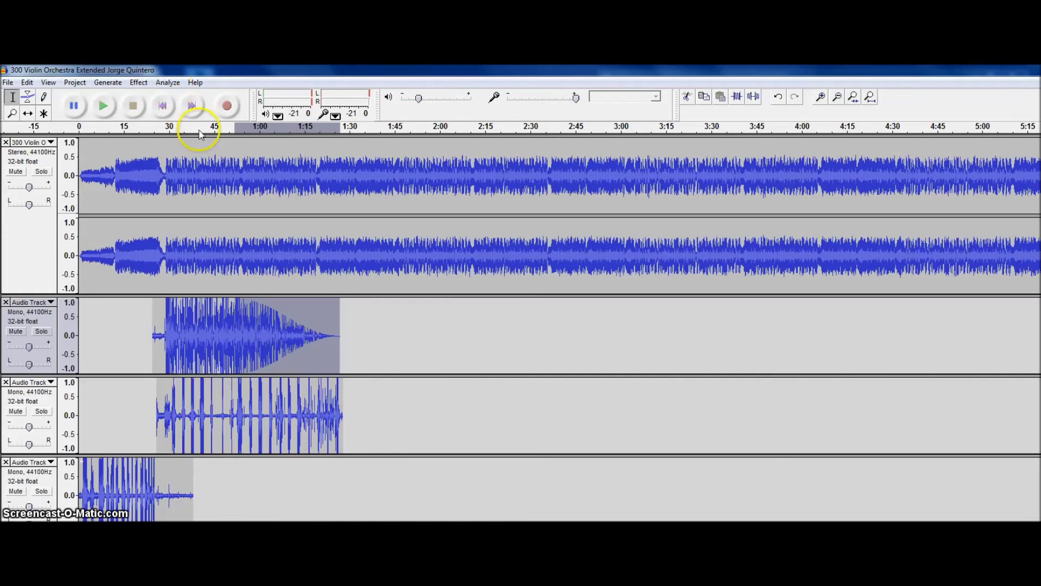
{"action": "key", "text": "ctrl+z"}
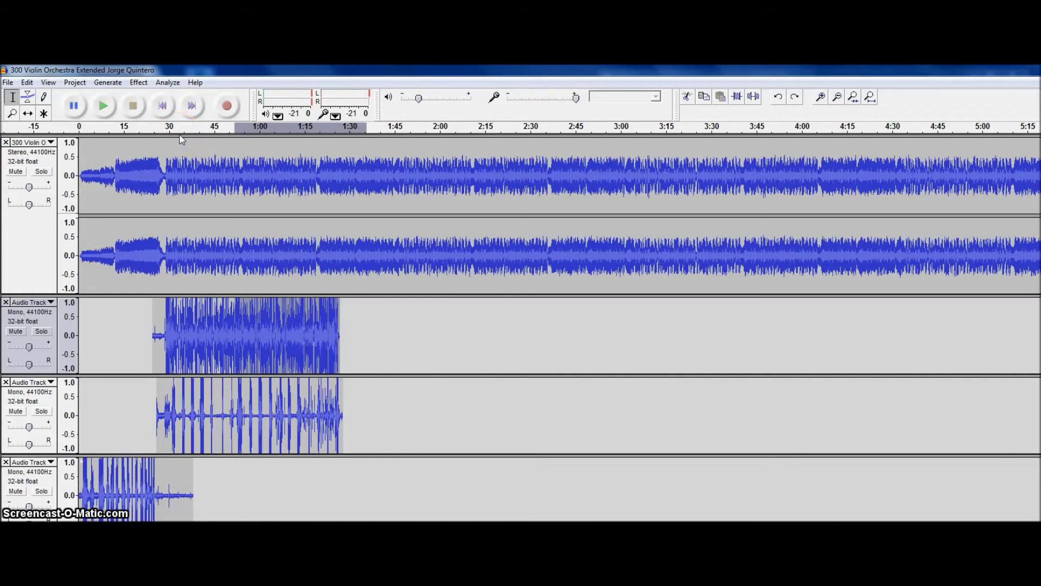
{"action": "left_click", "coordinate": [138, 82]}
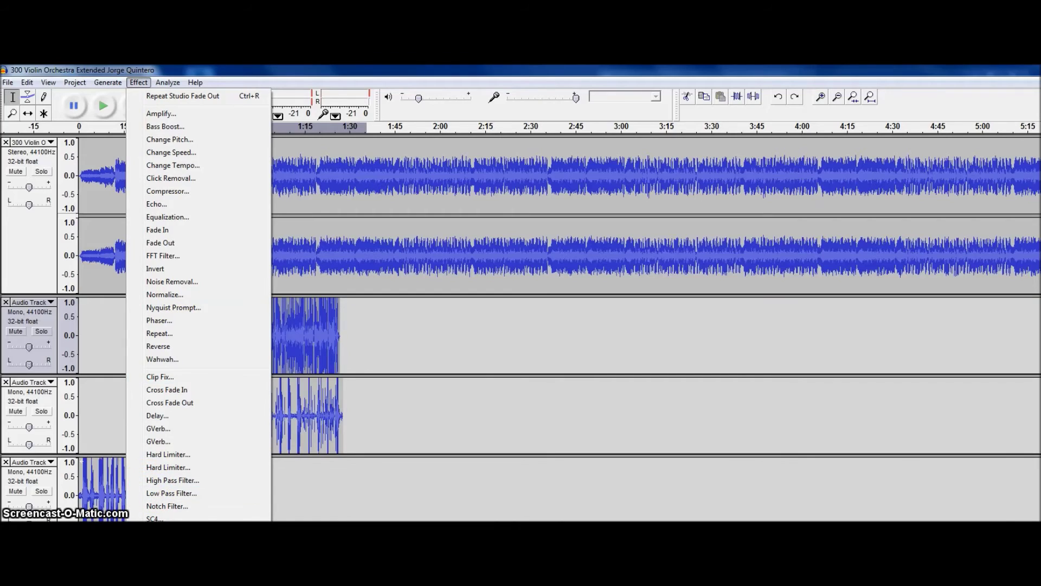
{"action": "left_click", "coordinate": [172, 75]}
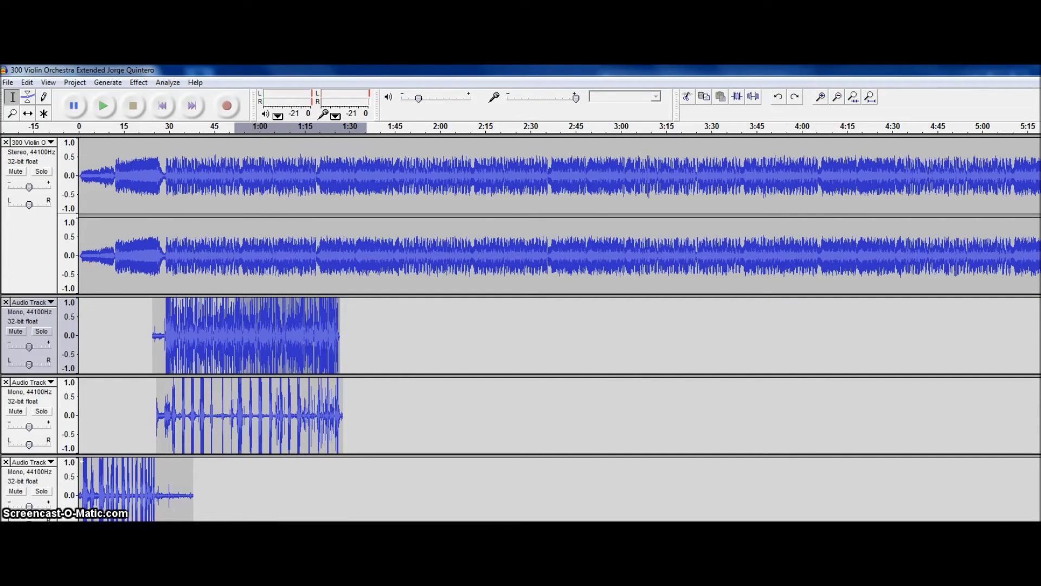
- Glance at the Generate menu, then open the Project menu's import and new-track commands
{"action": "left_click", "coordinate": [109, 83]}
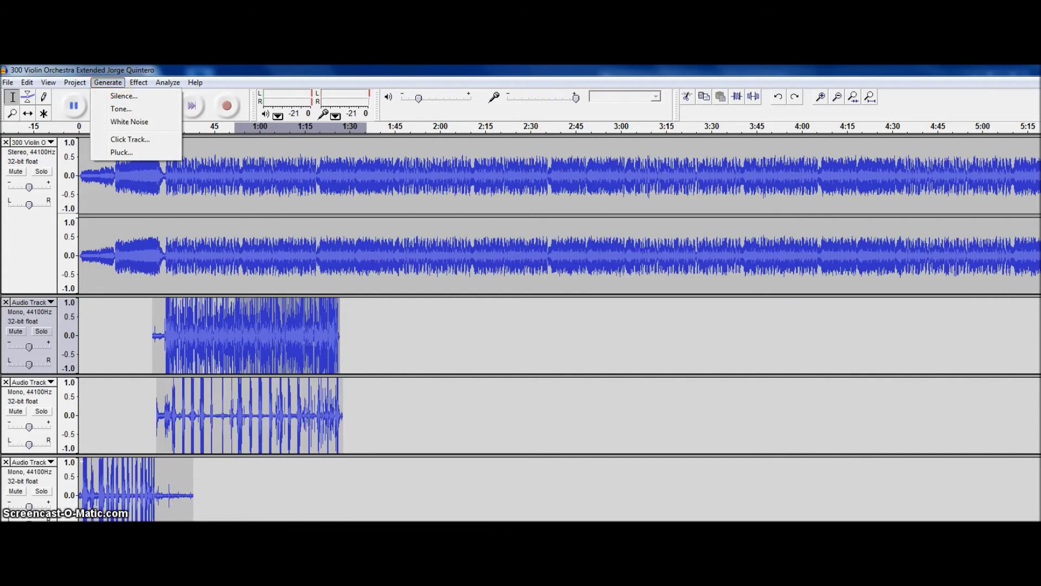
{"action": "left_click", "coordinate": [75, 69]}
{"action": "left_click", "coordinate": [74, 83]}
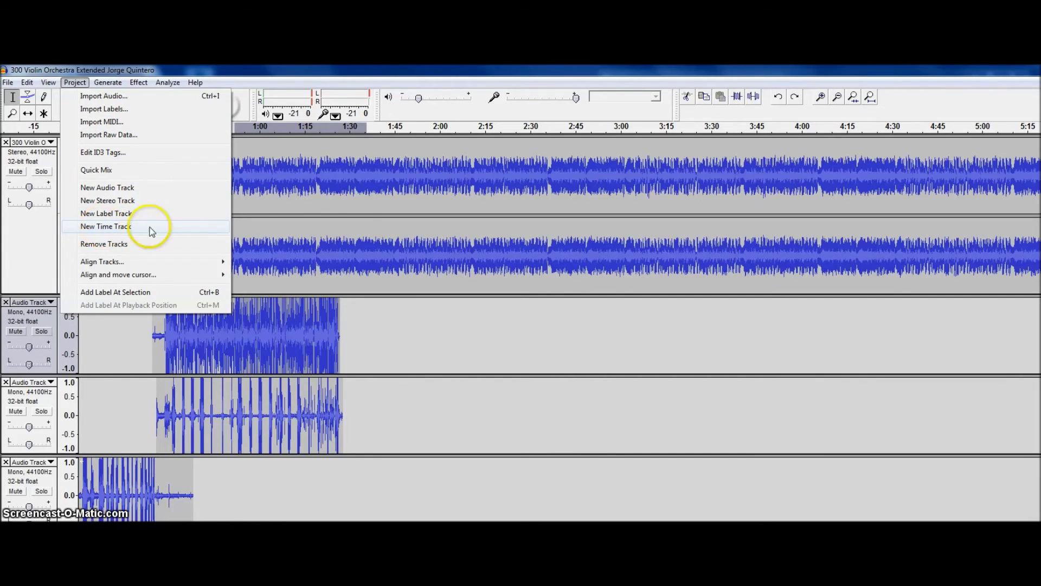
- Close the Project menu without adding a track and set the playback position near 0:15
{"action": "left_click", "coordinate": [287, 184]}
{"action": "left_click", "coordinate": [120, 182]}
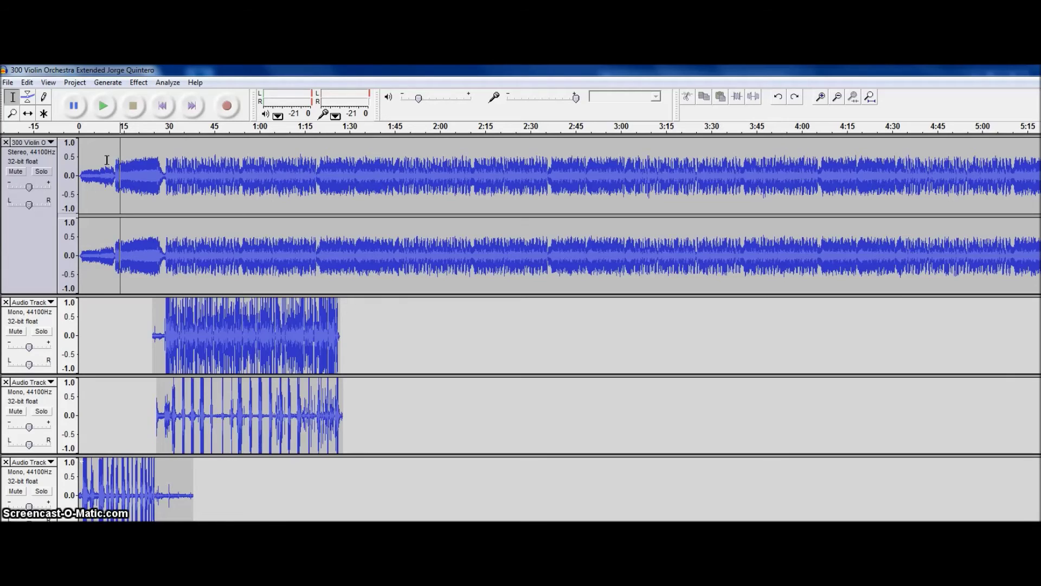
{"action": "left_click", "coordinate": [103, 169]}
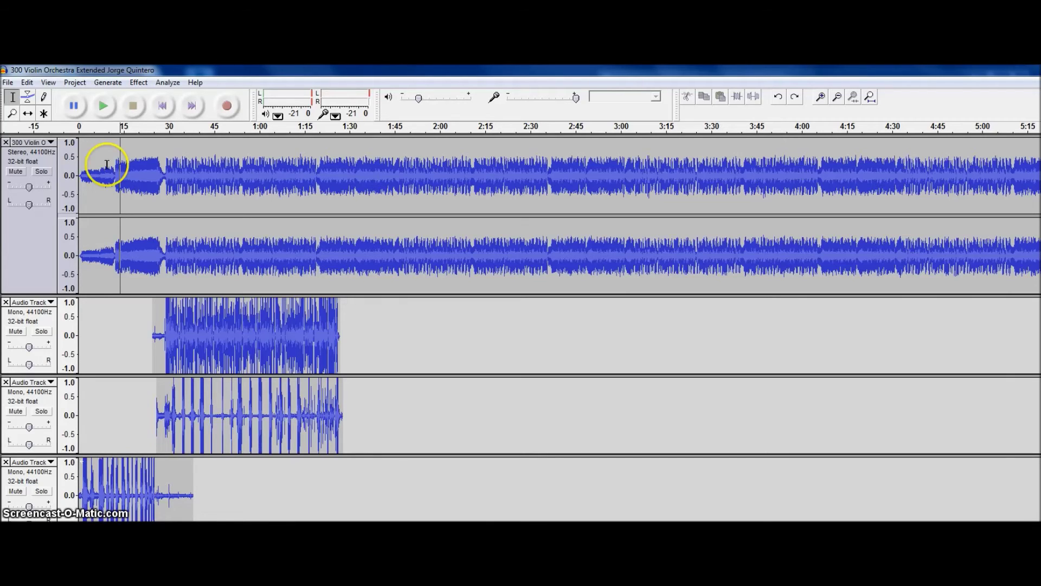
{"action": "left_click_drag", "start_coordinate": [97, 173], "coordinate": [177, 177]}
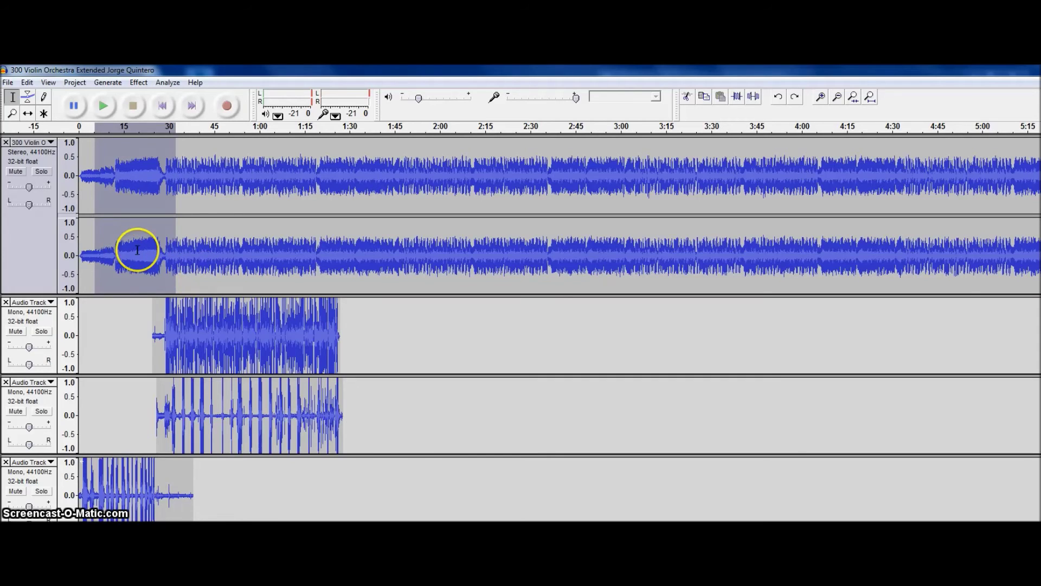
{"action": "left_click", "coordinate": [170, 253]}
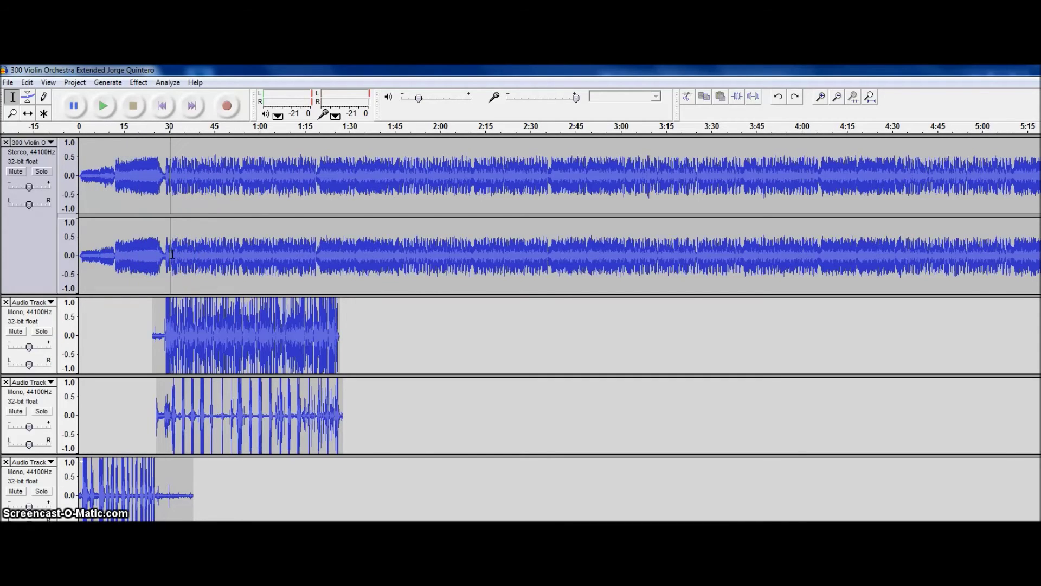
{"action": "left_click_drag", "start_coordinate": [165, 253], "coordinate": [234, 252]}
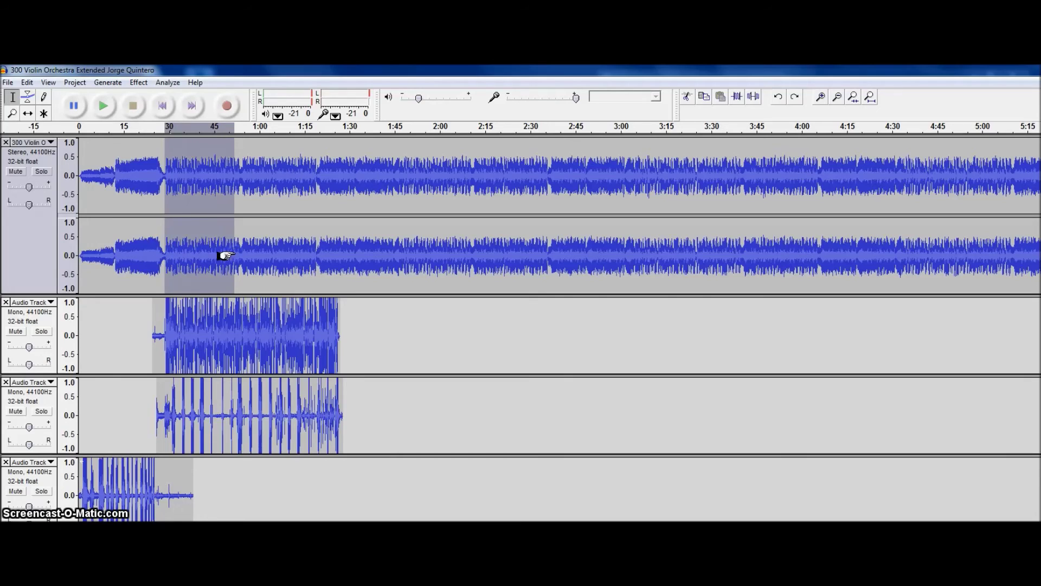
{"action": "left_click", "coordinate": [120, 325]}
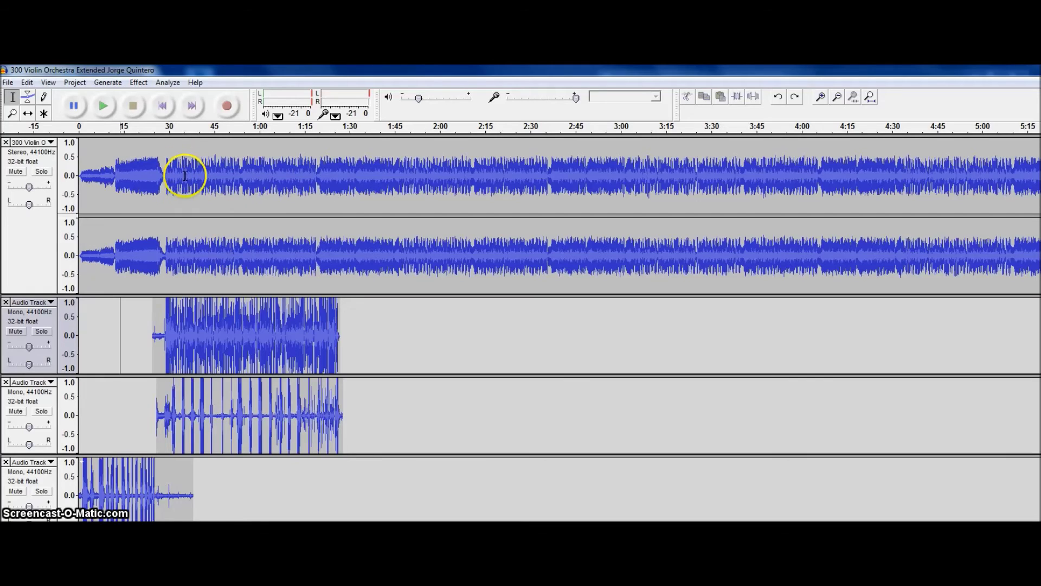
{"action": "left_click", "coordinate": [153, 324]}
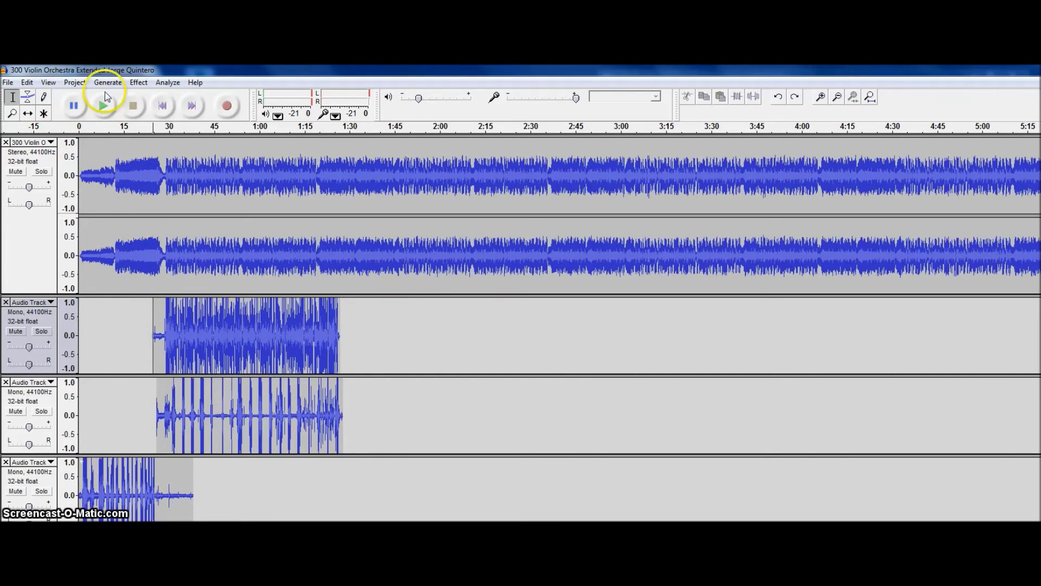
- Add a new empty label track below the three mono vocal takes from the Project menu
{"action": "left_click", "coordinate": [135, 82]}
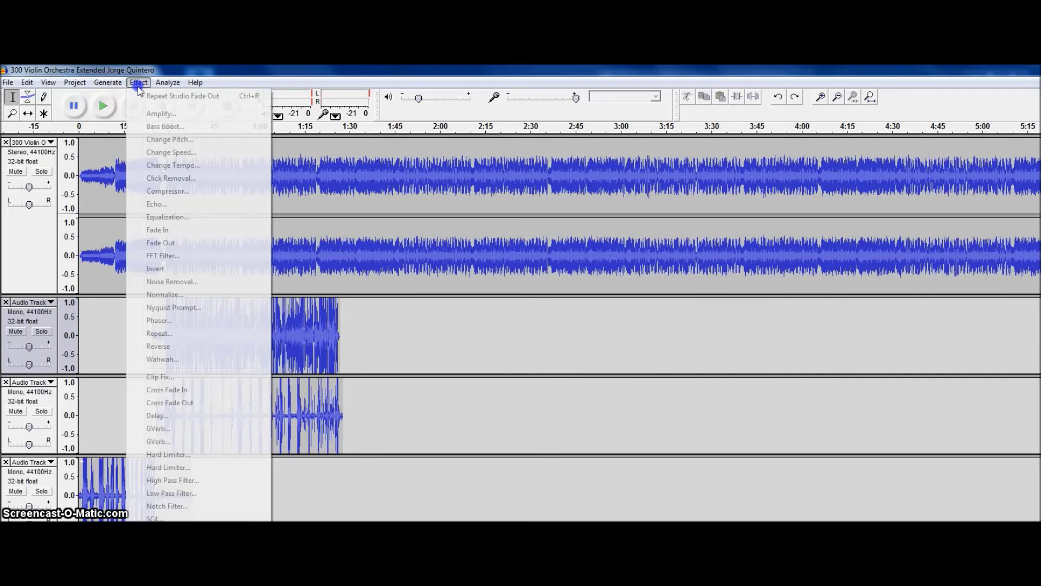
{"action": "mouse_move", "coordinate": [111, 77]}
{"action": "left_click", "coordinate": [142, 85]}
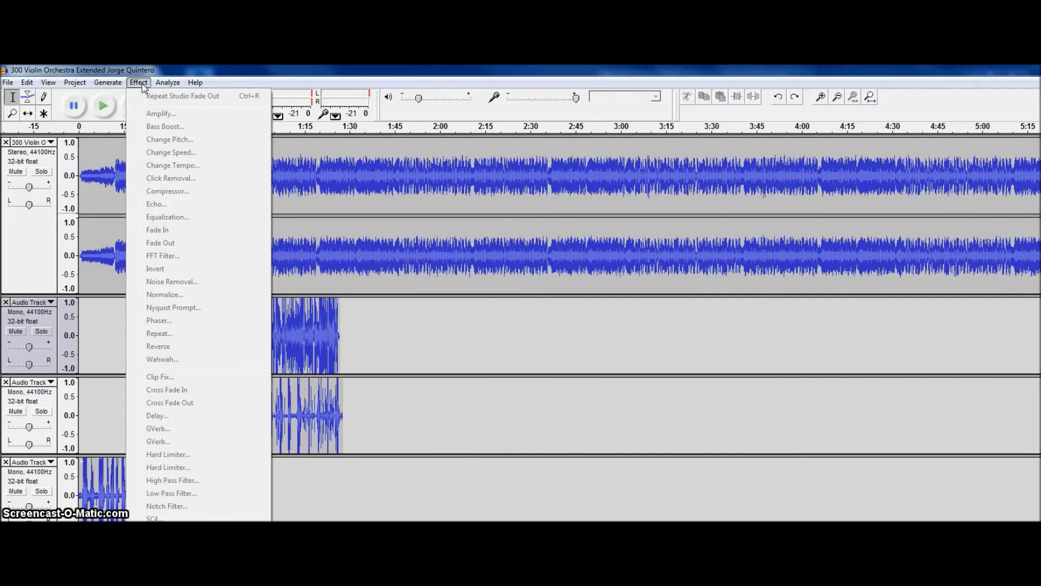
{"action": "mouse_move", "coordinate": [75, 82]}
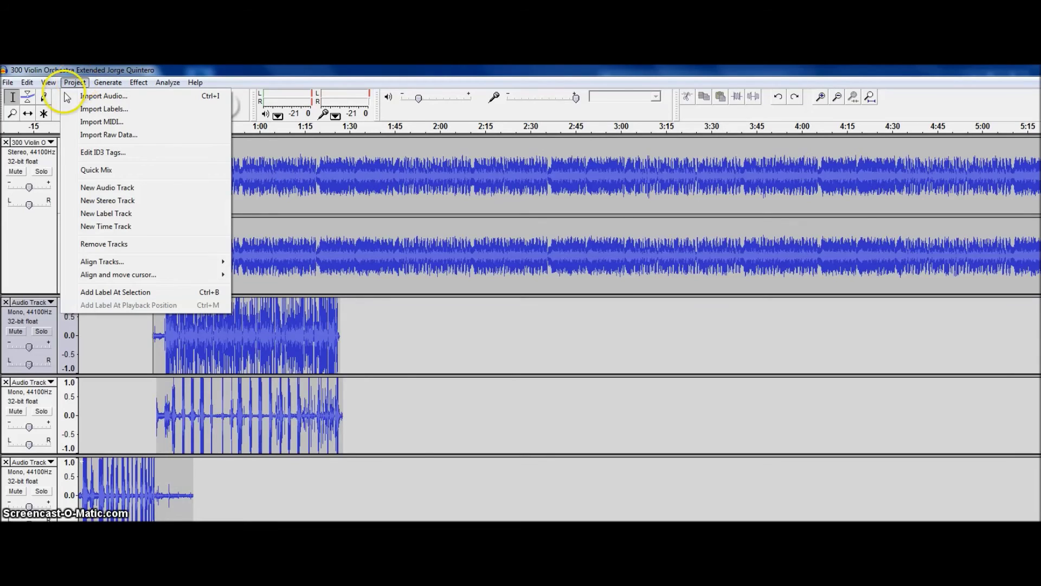
{"action": "left_click", "coordinate": [127, 214]}
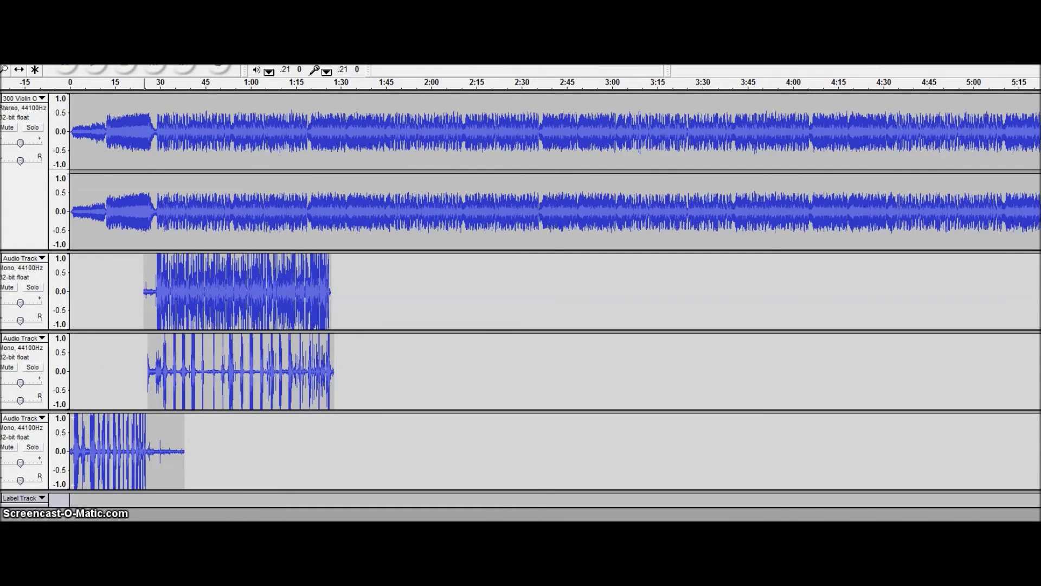
- Delete the label track, then add a time track and delete it again
{"action": "left_click", "coordinate": [22, 497]}
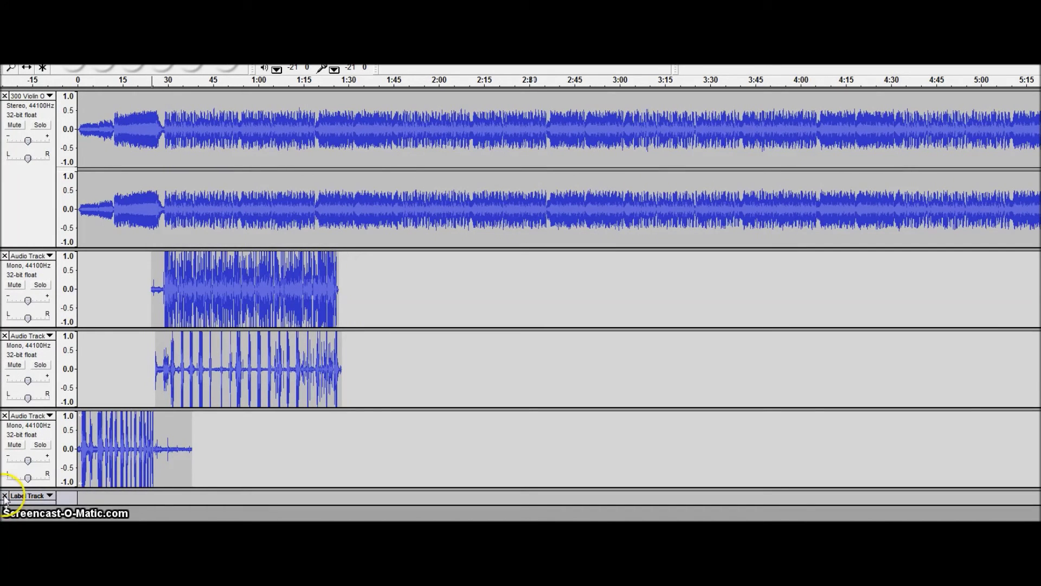
{"action": "left_click", "coordinate": [4, 496]}
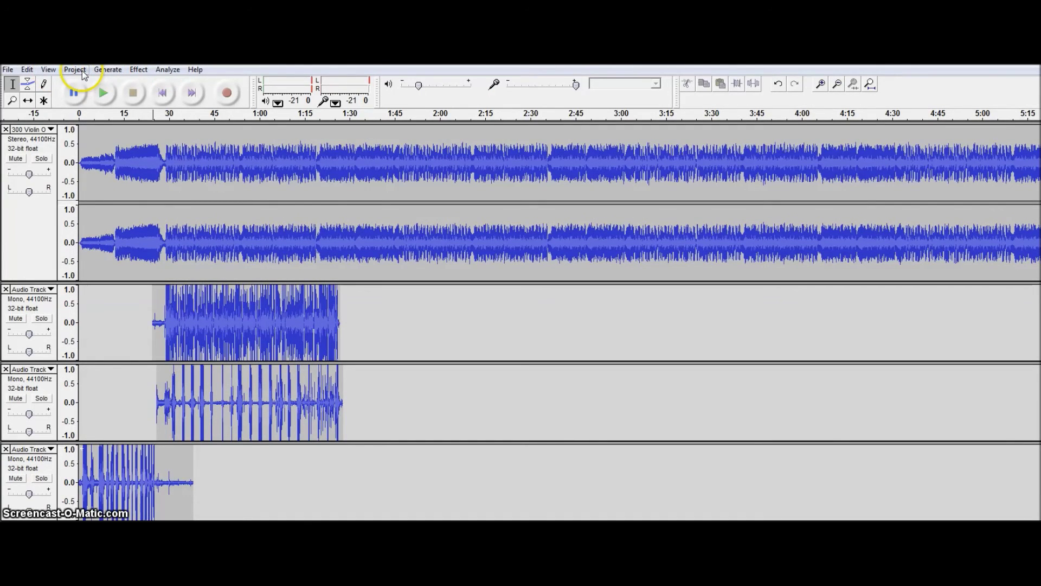
{"action": "left_click", "coordinate": [82, 75]}
{"action": "left_click", "coordinate": [123, 212]}
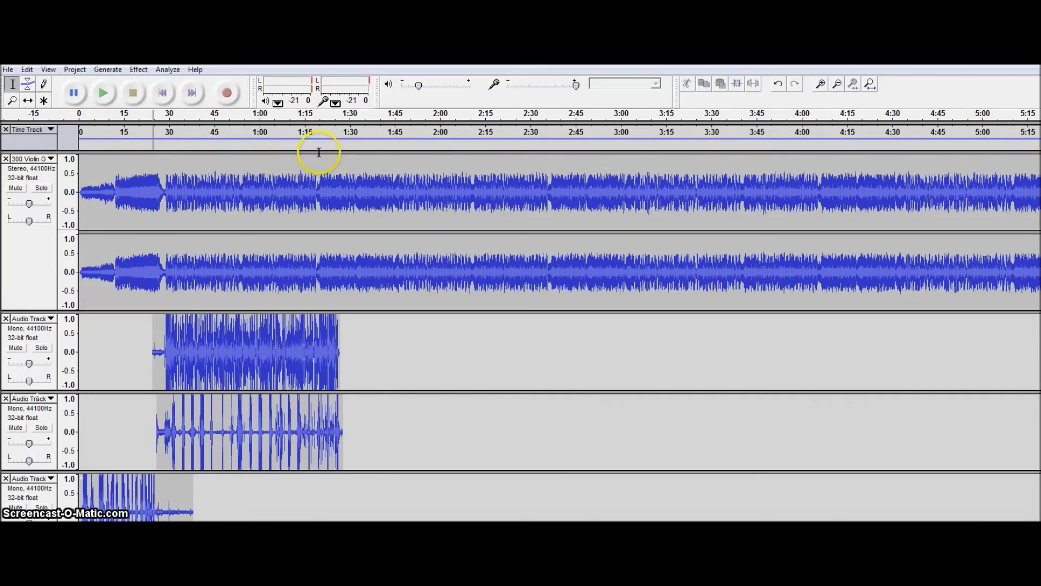
{"action": "left_click", "coordinate": [6, 129]}
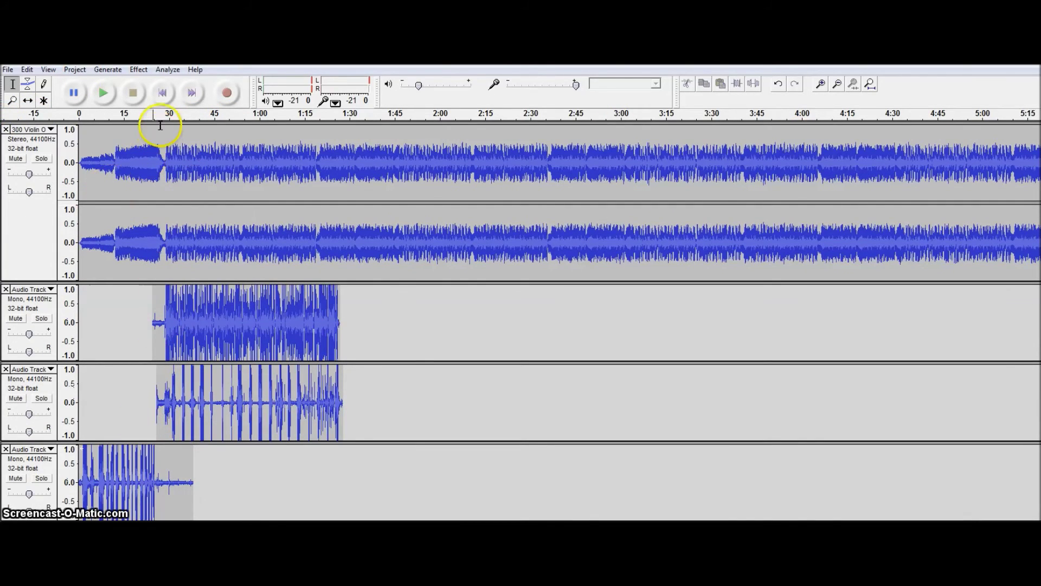
{"action": "left_click", "coordinate": [47, 71]}
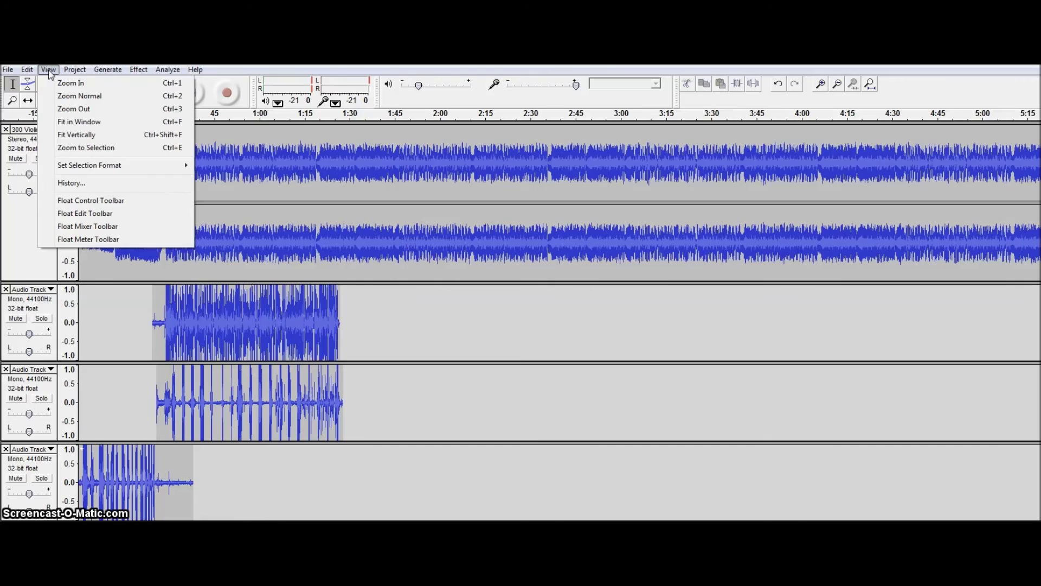
- Look over the selection time formats, then the File menu's Export as WAV option
{"action": "left_click", "coordinate": [71, 166]}
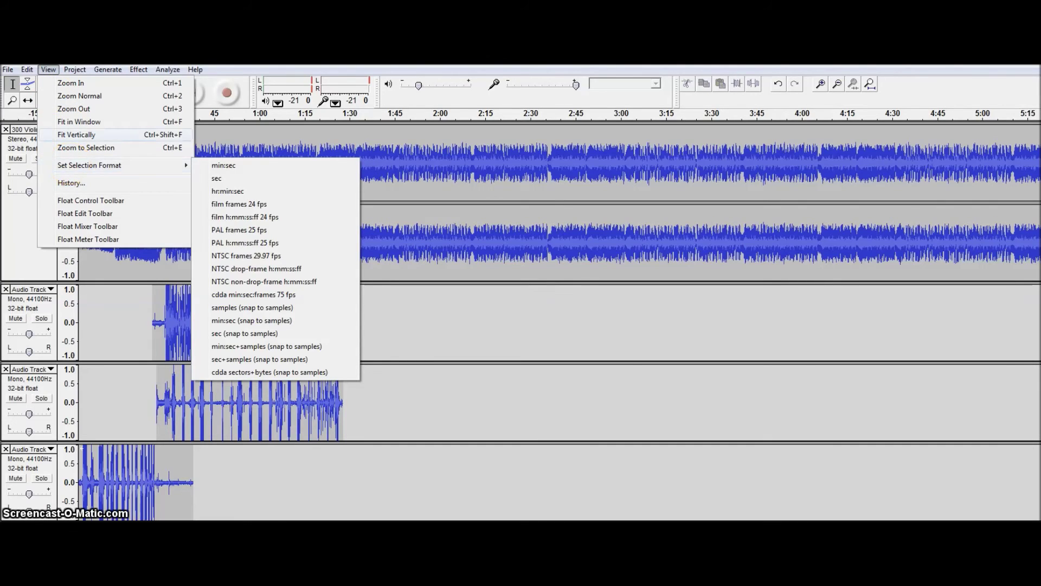
{"action": "mouse_move", "coordinate": [27, 69]}
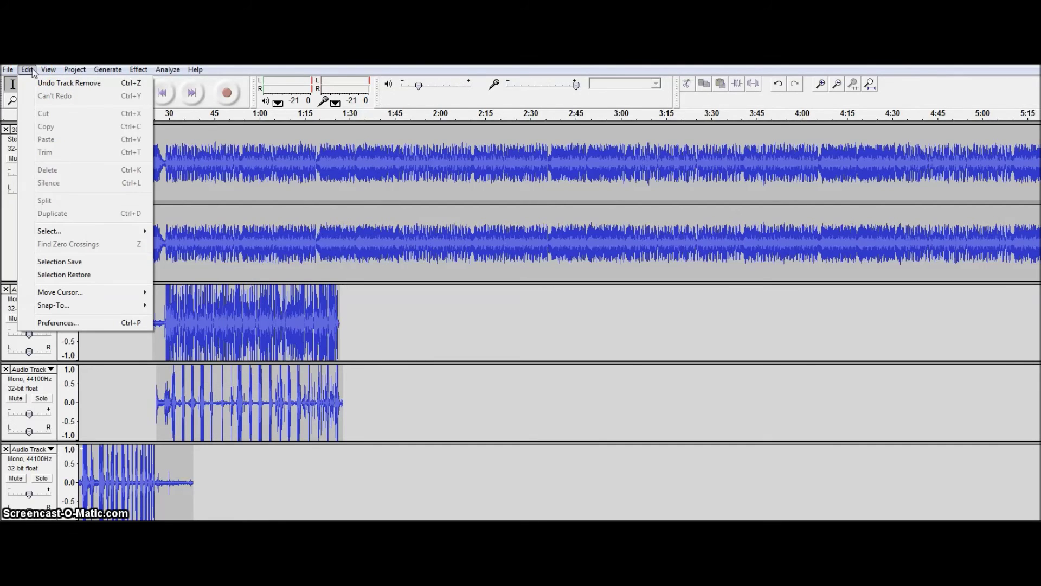
{"action": "left_click", "coordinate": [8, 70]}
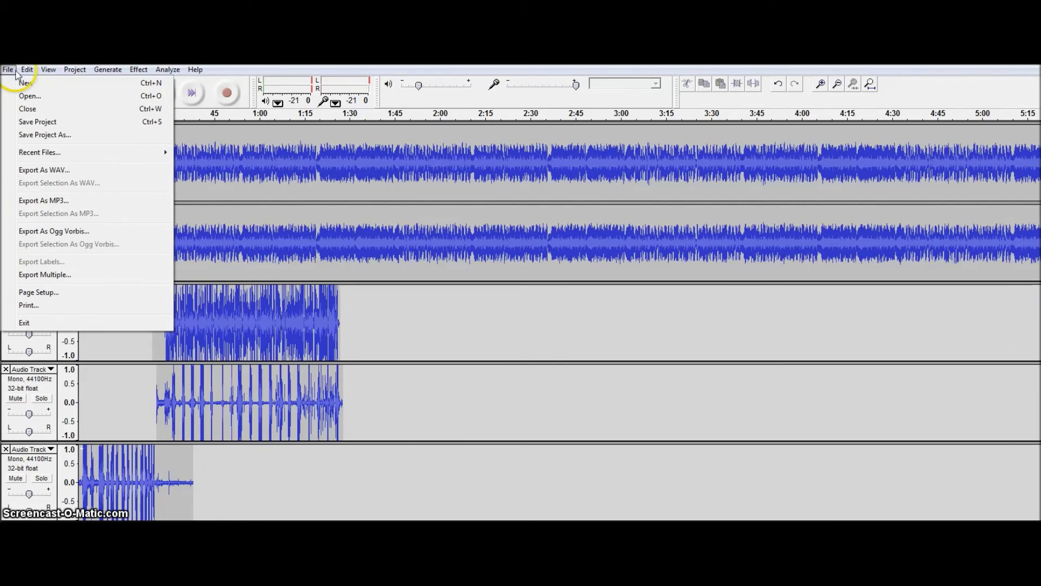
{"action": "left_click", "coordinate": [31, 169]}
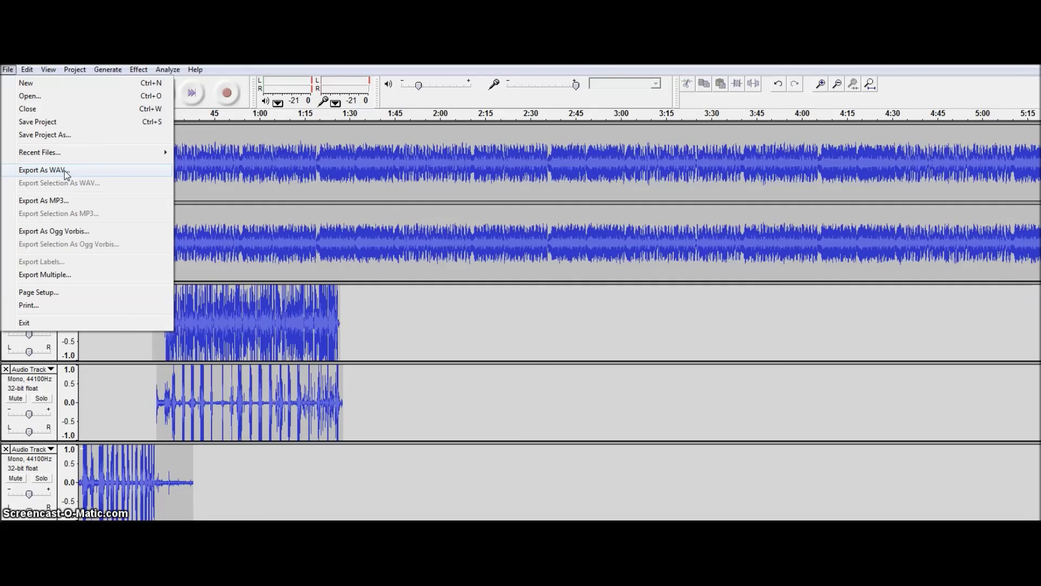
- Compare Export as MP3 with Export as WAV, then close the menu without exporting
{"action": "left_click", "coordinate": [66, 202]}
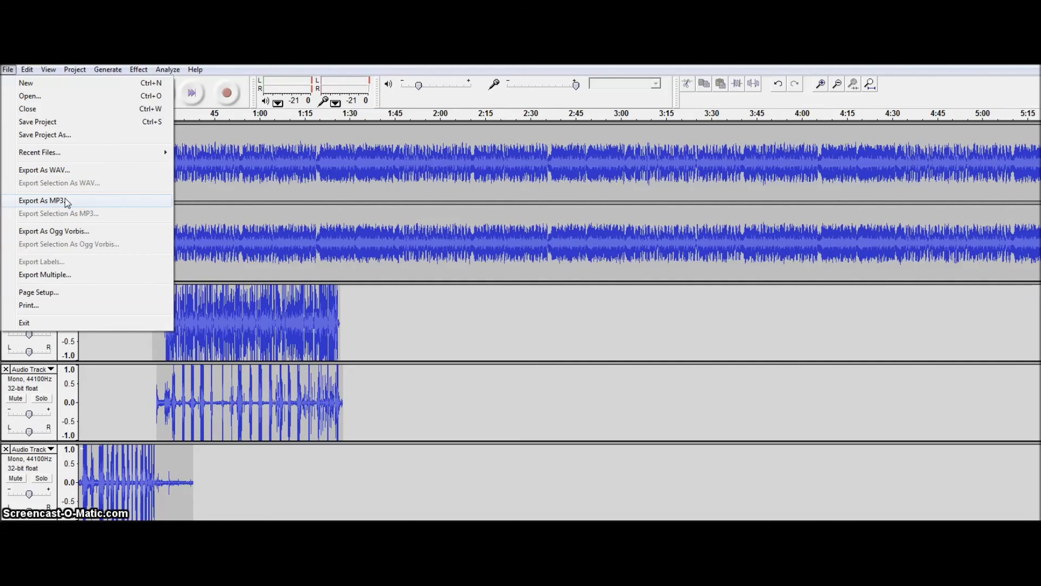
{"action": "left_click_drag", "start_coordinate": [66, 202], "coordinate": [70, 175]}
{"action": "left_click_drag", "start_coordinate": [53, 175], "coordinate": [53, 174]}
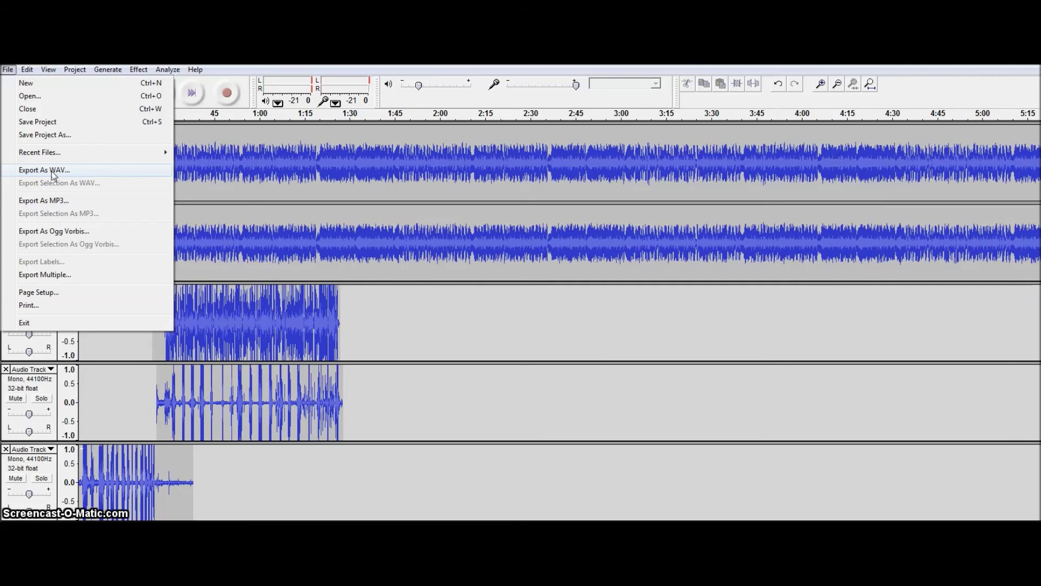
{"action": "left_click_drag", "start_coordinate": [53, 174], "coordinate": [52, 174]}
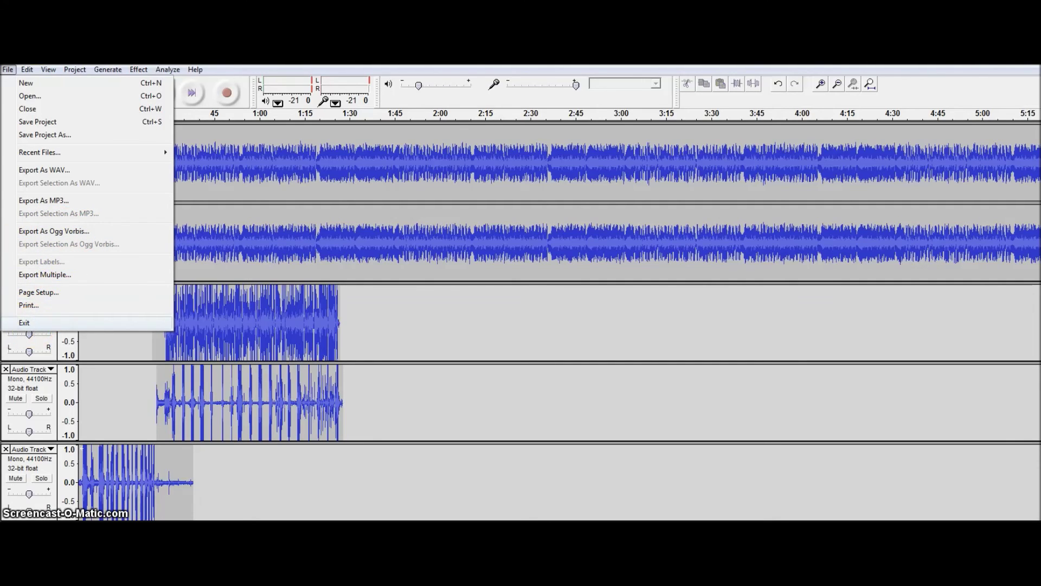
{"action": "key", "text": "Escape"}
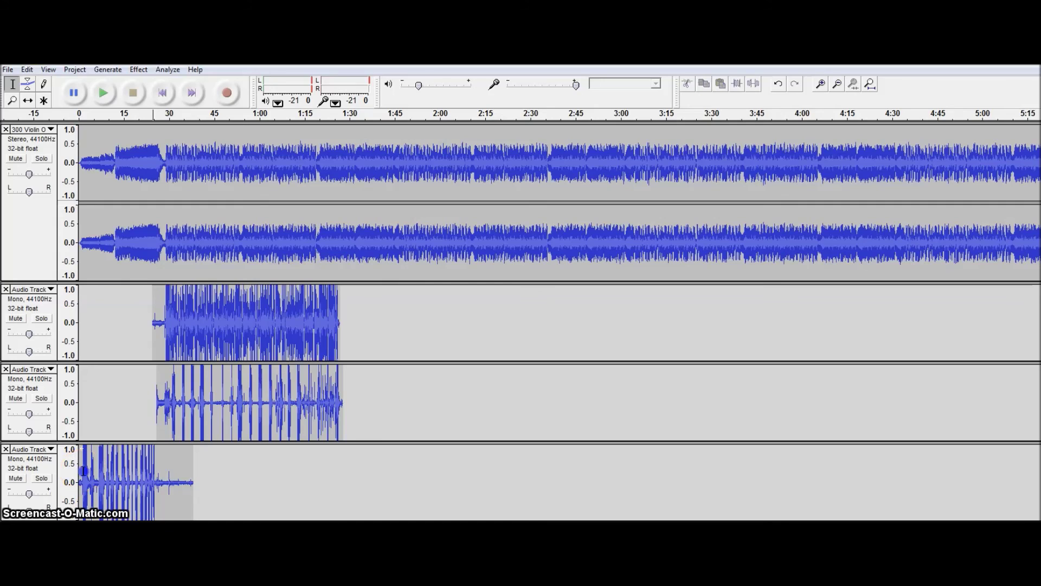
{"action": "left_click_drag", "start_coordinate": [82, 471], "coordinate": [187, 472]}
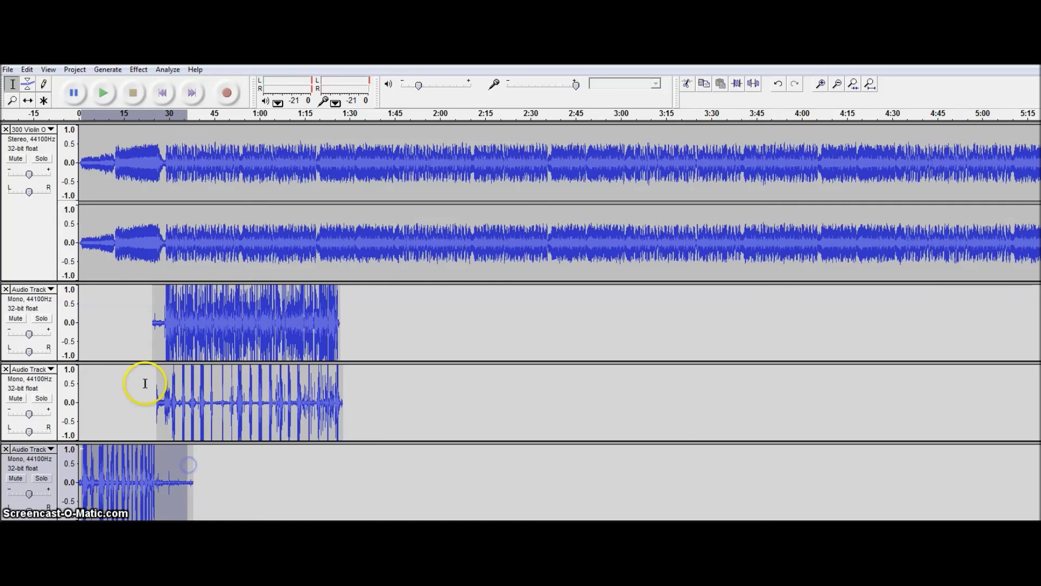
{"action": "left_click", "coordinate": [127, 273]}
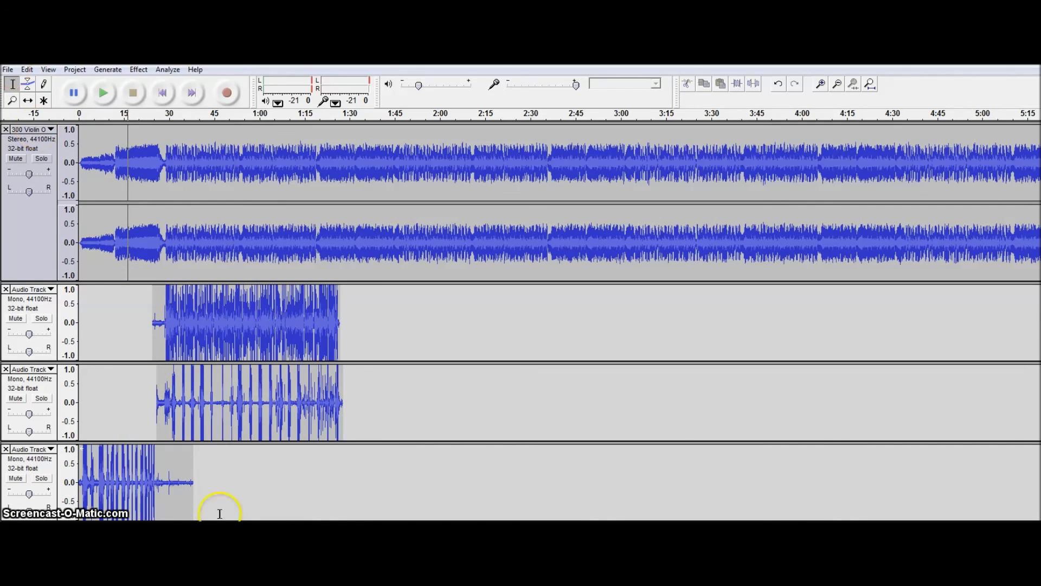